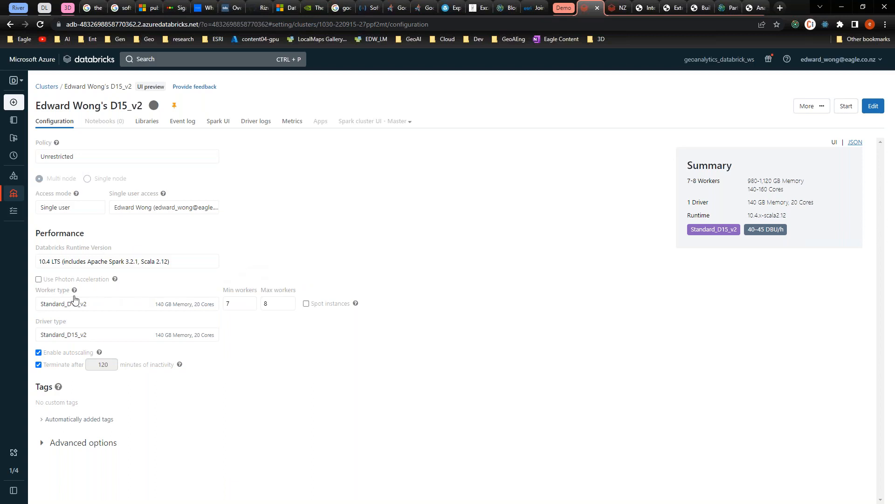
Step: Review the D15_v2 cluster's memory summary, installed libraries and event log, ending back on its configuration
mouse_move(75, 294)
left_click_drag(748, 181, 807, 185)
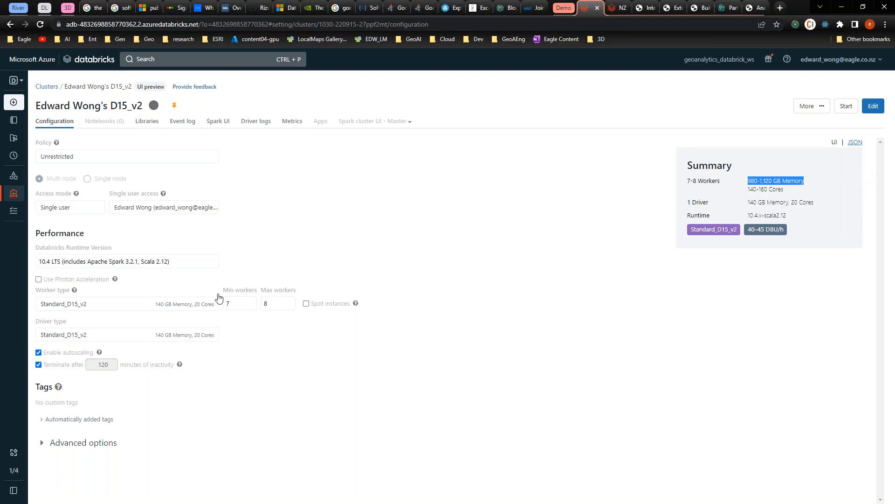
left_click(664, 326)
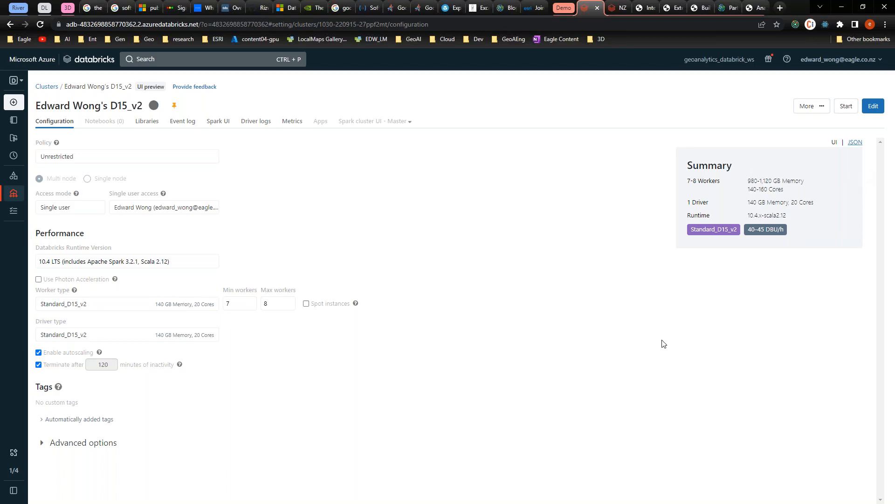
left_click(147, 124)
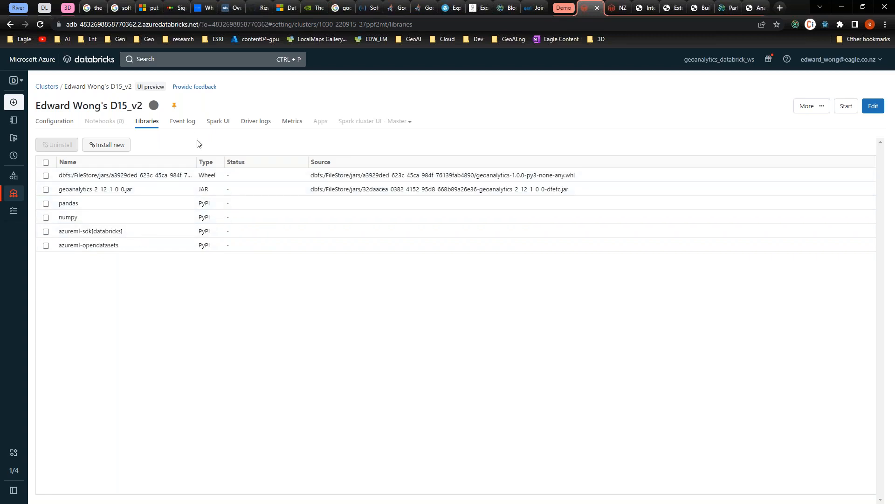
left_click(187, 125)
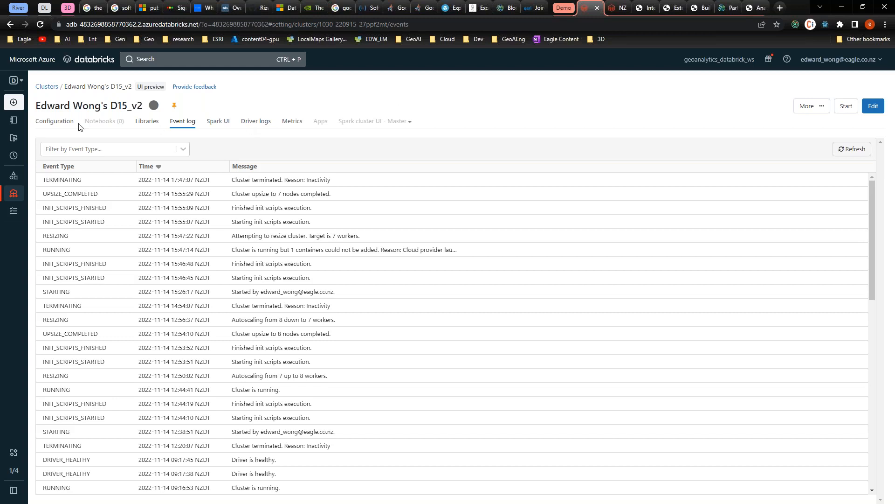
left_click(55, 129)
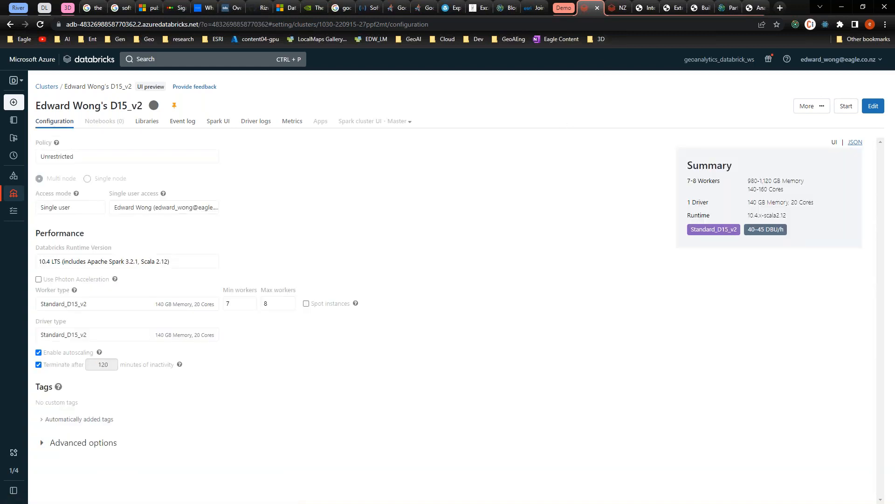
Step: Switch to the NZ Biodiversity Data Analysis notebook and examine the Data Ingestion cell's file location, CSV read call and record count
left_click(612, 12)
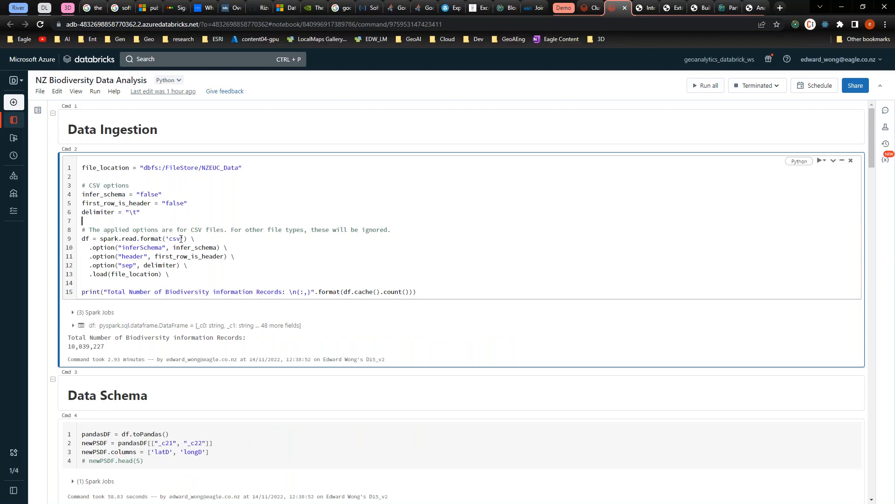
left_click_drag(180, 239, 170, 238)
double_click(148, 168)
double_click(108, 238)
left_click(112, 349)
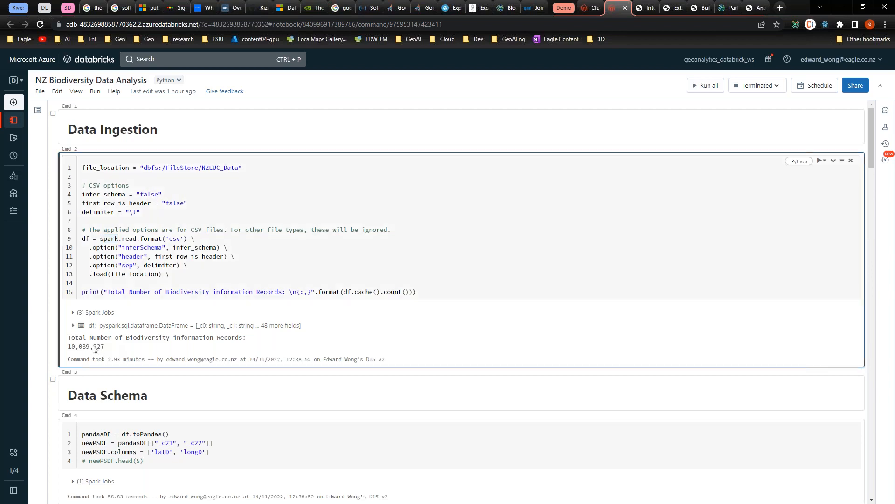
double_click(95, 349)
Step: Examine the Data Schema cell's conversion to pandas and its column selection and renaming to latD and longD
scroll(209, 299, "down", 1)
scroll(462, 299, "down", 2)
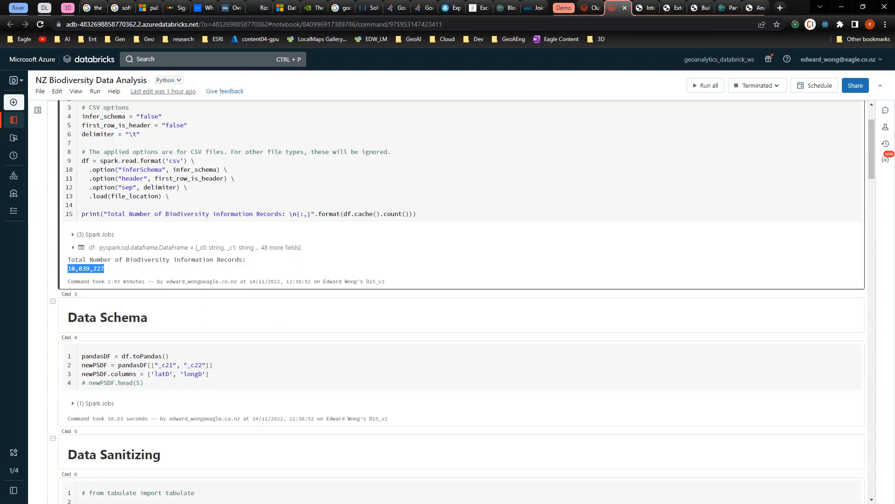
left_click(223, 373)
left_click_drag(223, 373, 82, 356)
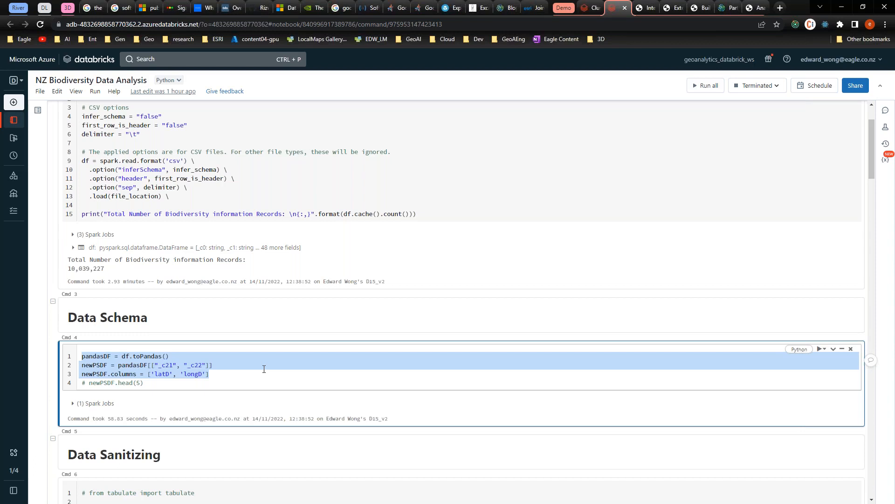
left_click(224, 376)
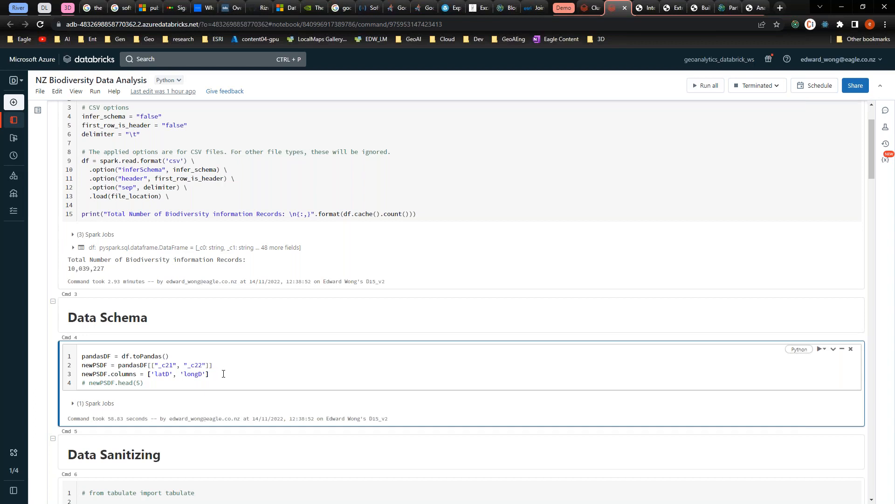
left_click_drag(211, 374, 81, 356)
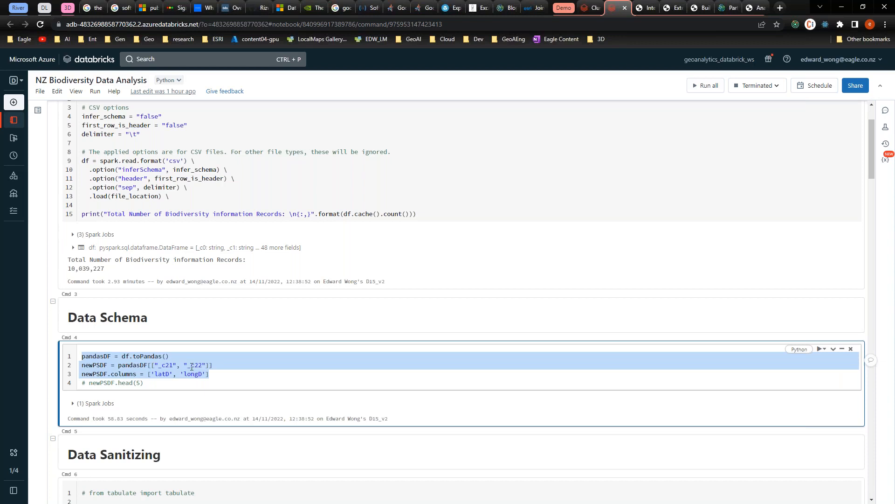
left_click(177, 362)
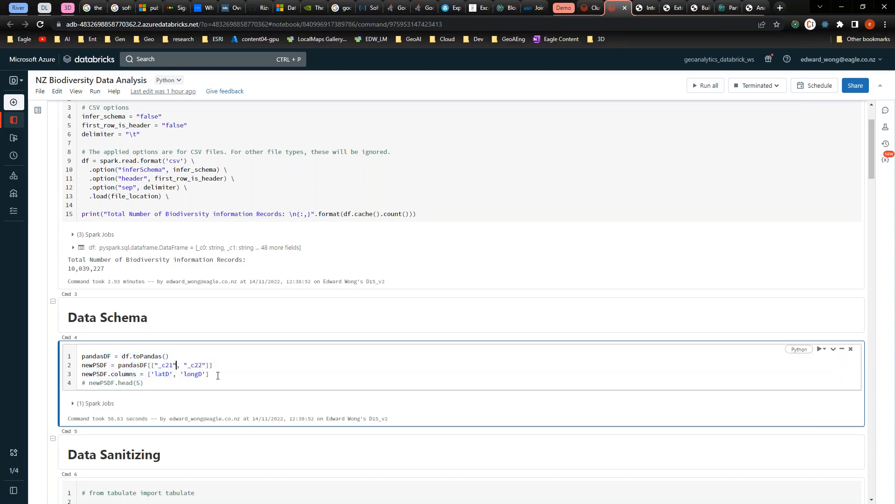
left_click_drag(208, 373, 150, 373)
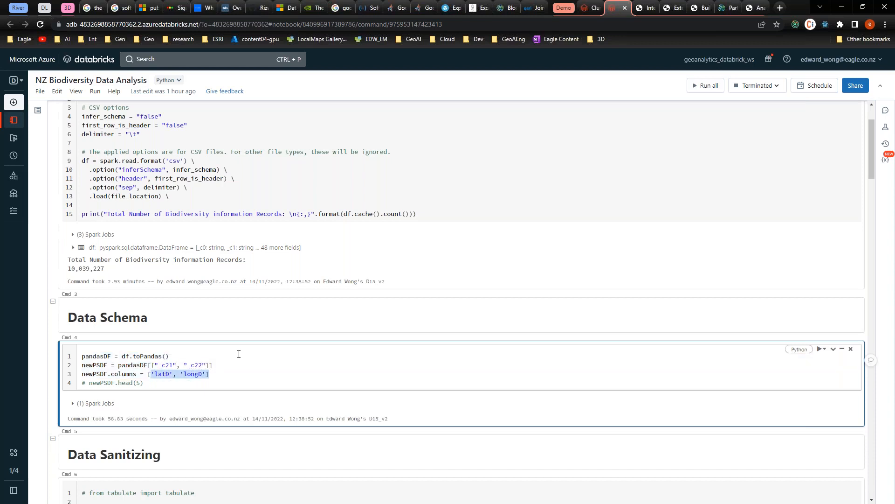
Step: Expand the Spark job details under the Data Schema cell, inspect the job's stages, and collapse them again
scroll(238, 354, "down", 1)
scroll(238, 354, "down", 3)
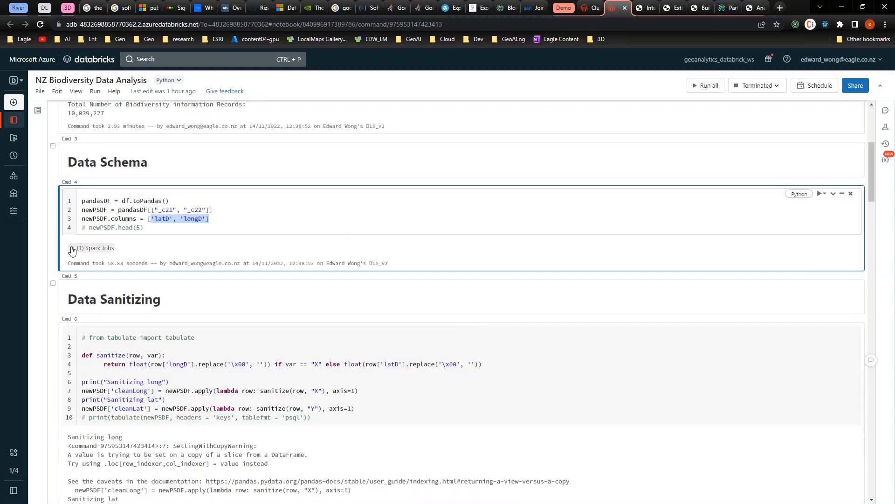
left_click(73, 248)
left_click(83, 259)
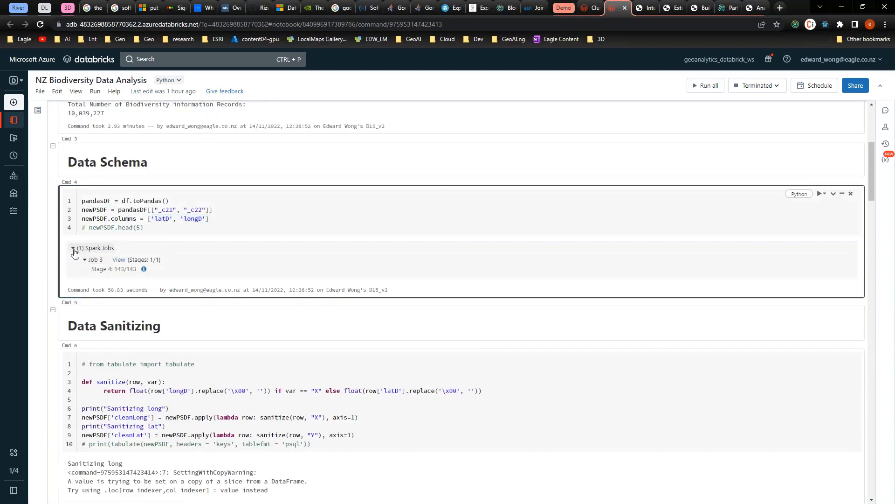
left_click(73, 248)
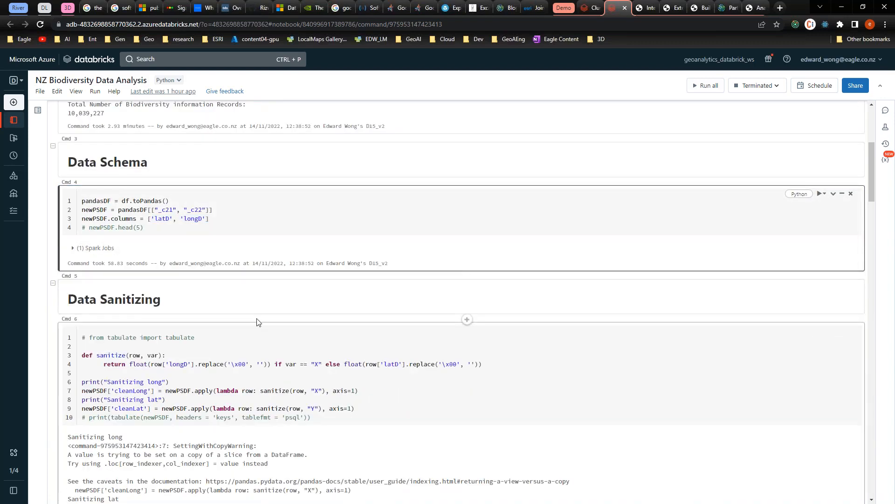
Step: Examine the sanitize function in the Data Sanitizing cell, highlighting the \x00 characters it replaces
left_click(247, 352)
scroll(327, 357, "down", 3)
left_click_drag(248, 209, 232, 209)
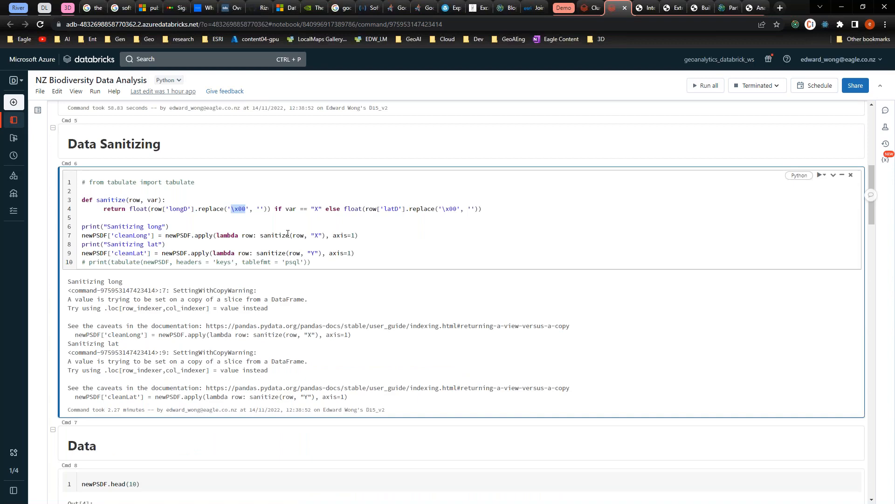
Step: Compare the raw longD value with the cleanLong value in the first row of the newPSDF.head(10) output
scroll(266, 224, "down", 2)
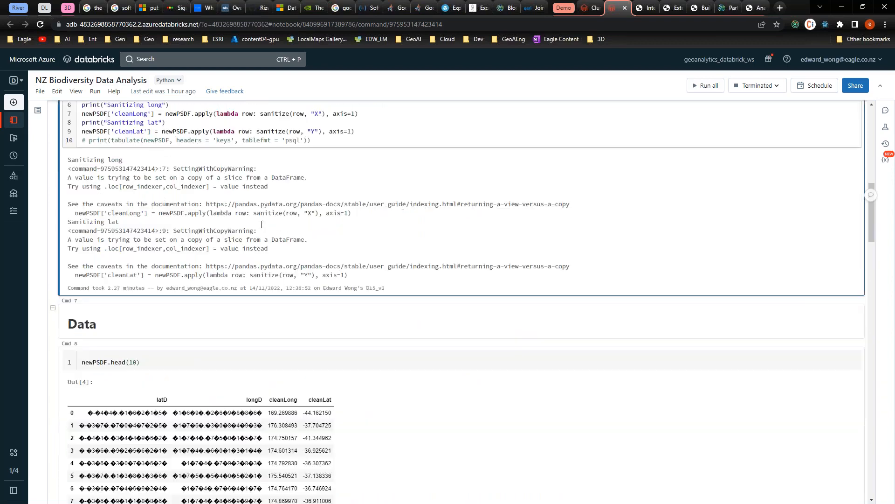
scroll(261, 224, "down", 2)
left_click_drag(262, 301, 175, 304)
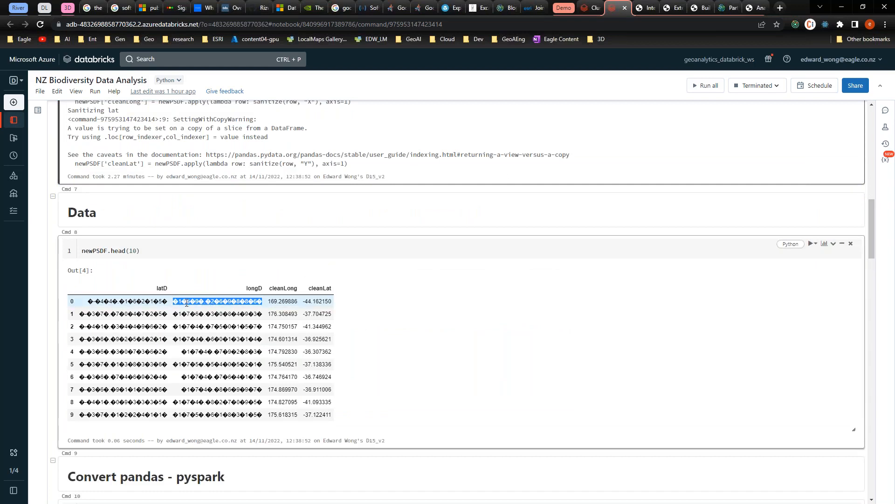
left_click(186, 303)
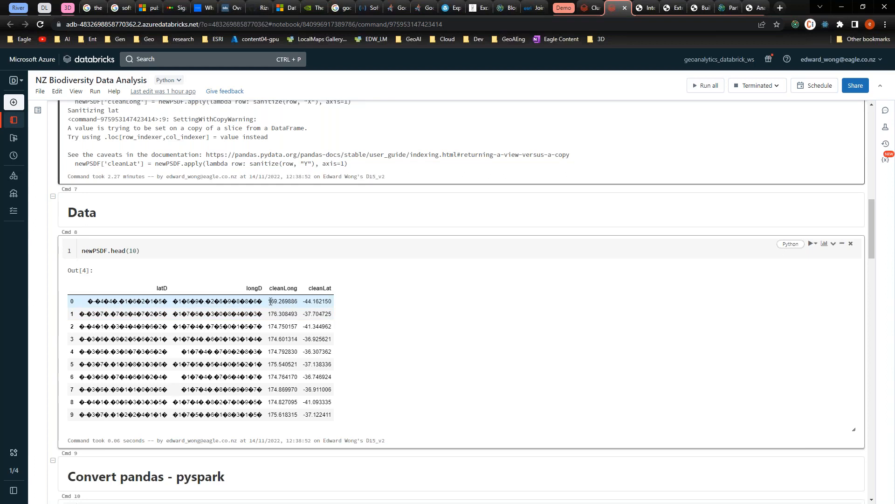
left_click_drag(268, 301, 297, 301)
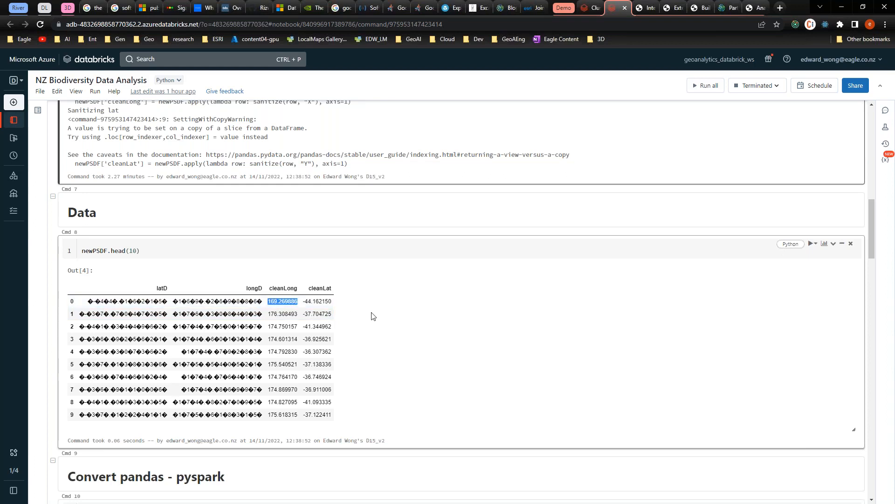
Step: Examine the SparkSession builder and the createDataFrame call in the Convert pandas - pyspark cell
scroll(371, 315, "down", 3)
left_click(257, 358)
scroll(258, 352, "down", 2)
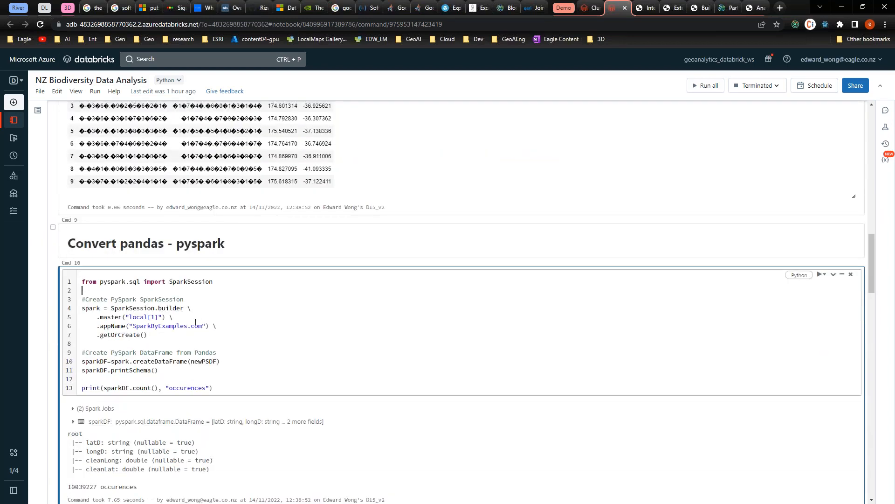
left_click_drag(186, 336, 86, 309)
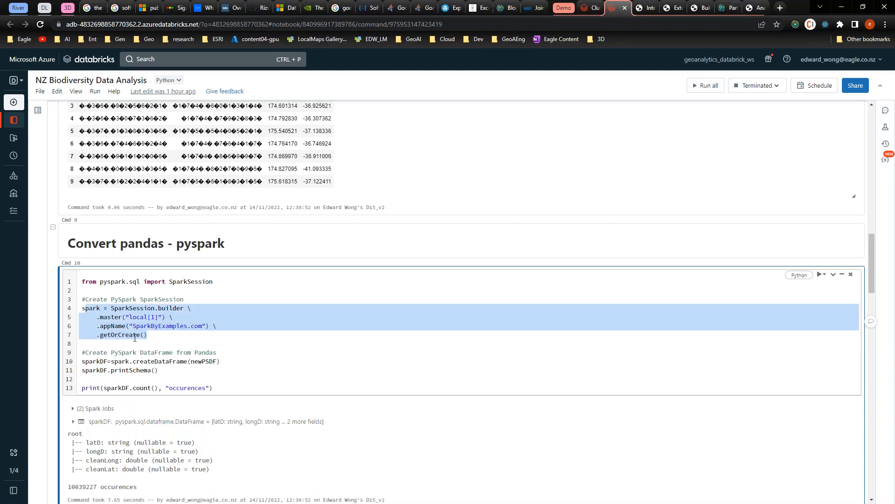
left_click(123, 362)
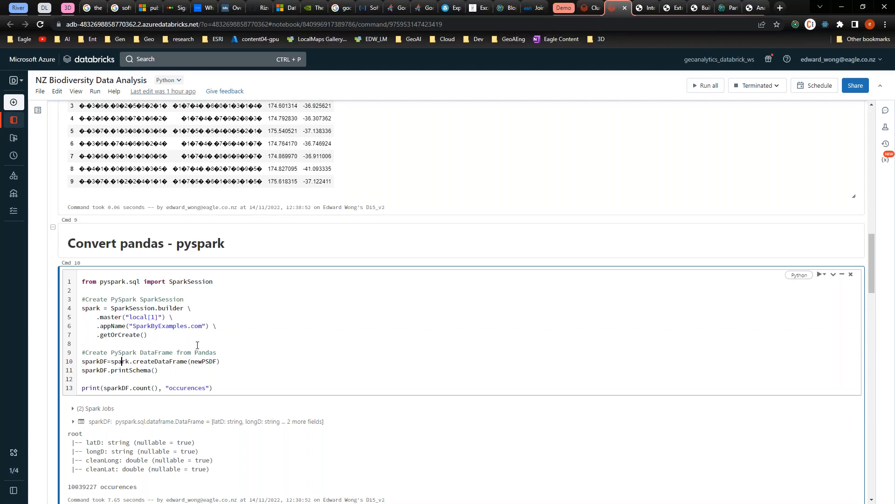
Step: Examine the GeoAnalytics Engine import cell, highlighting the geoanalytics import, the SQL functions as ST, and the FindHotSpots tool
scroll(197, 345, "down", 1)
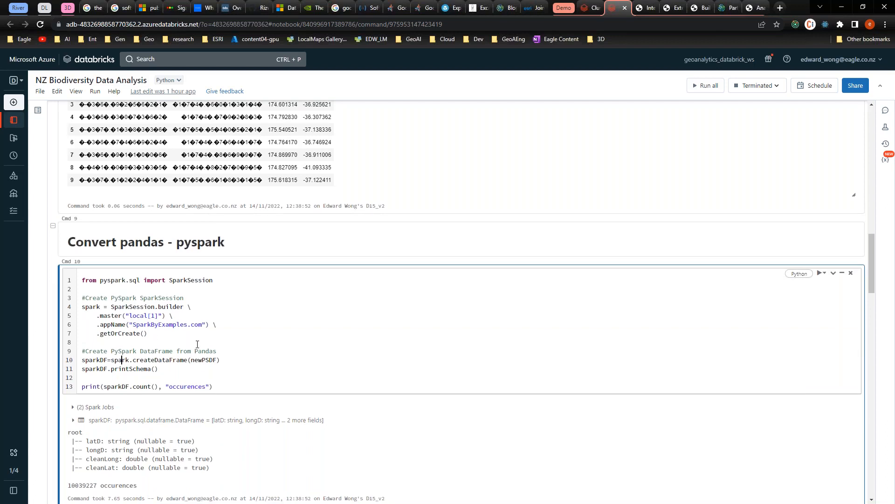
scroll(197, 344, "down", 2)
scroll(198, 344, "down", 3)
left_click_drag(81, 341, 310, 366)
left_click(310, 365)
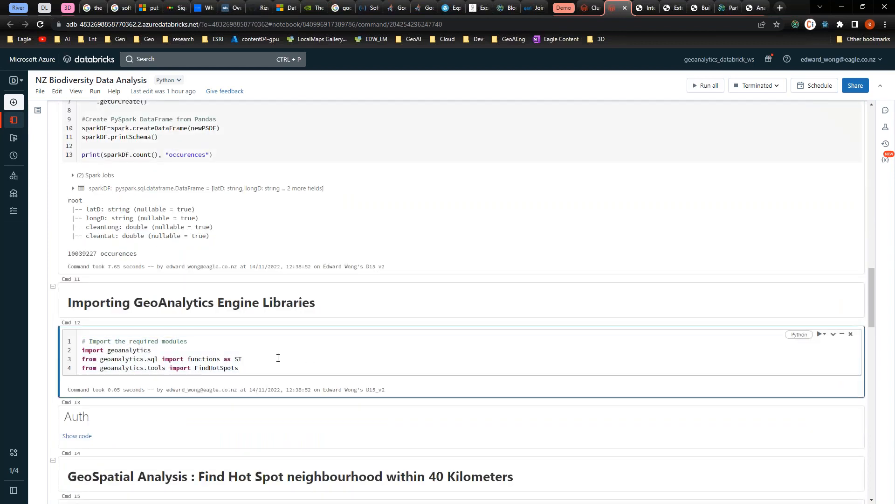
left_click_drag(173, 355, 81, 350)
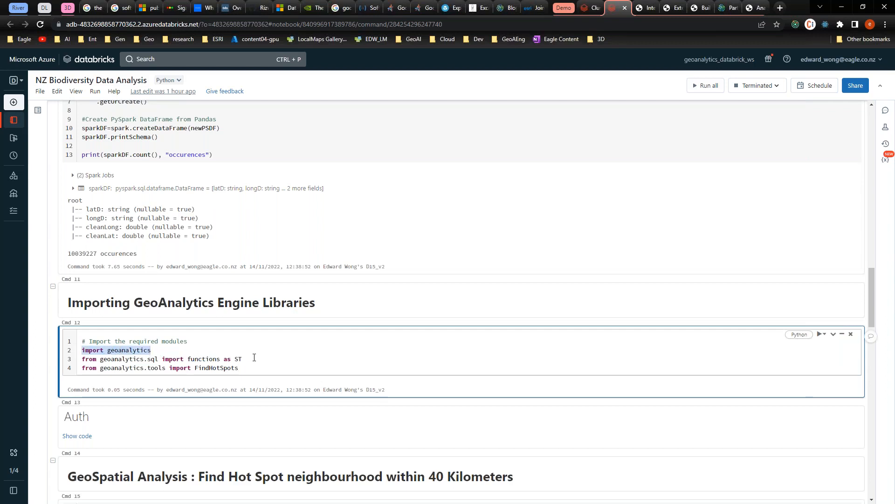
left_click(253, 357)
left_click_drag(254, 357, 84, 360)
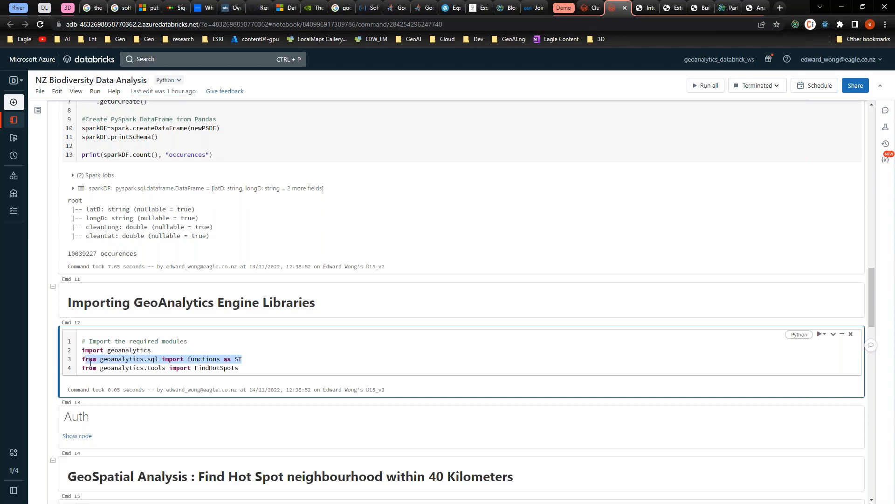
double_click(157, 368)
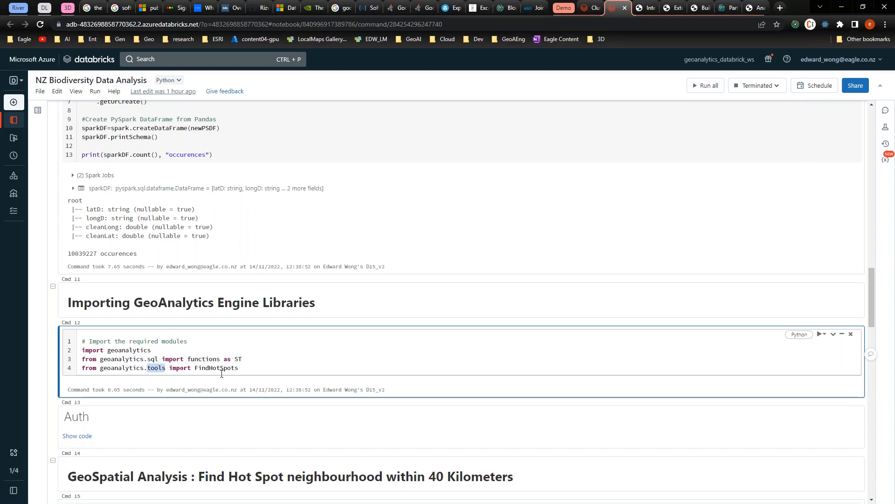
double_click(222, 371)
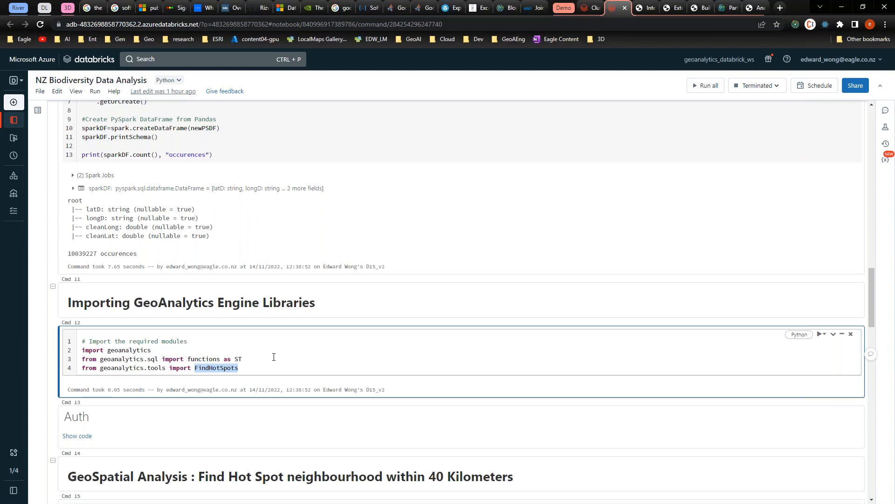
Step: Examine the Find Hot Spots cell's bin unit, neighbourhood distance and unit, the full FindHotSpots call, and the Bin Hexagon print line
scroll(274, 357, "down", 2)
left_click(272, 287)
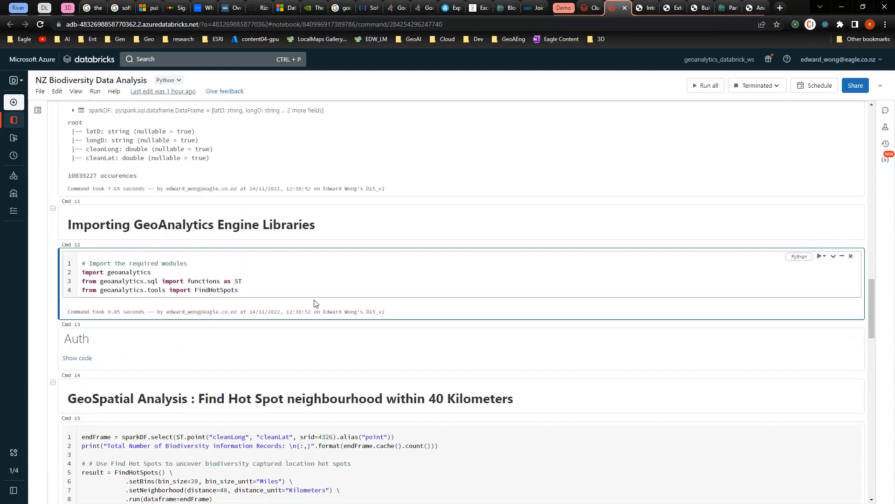
scroll(283, 261, "down", 4)
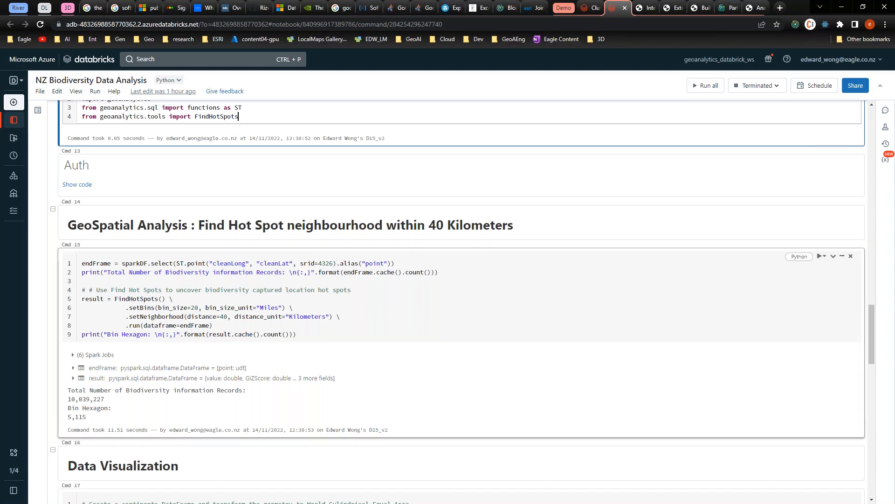
double_click(268, 308)
double_click(307, 316)
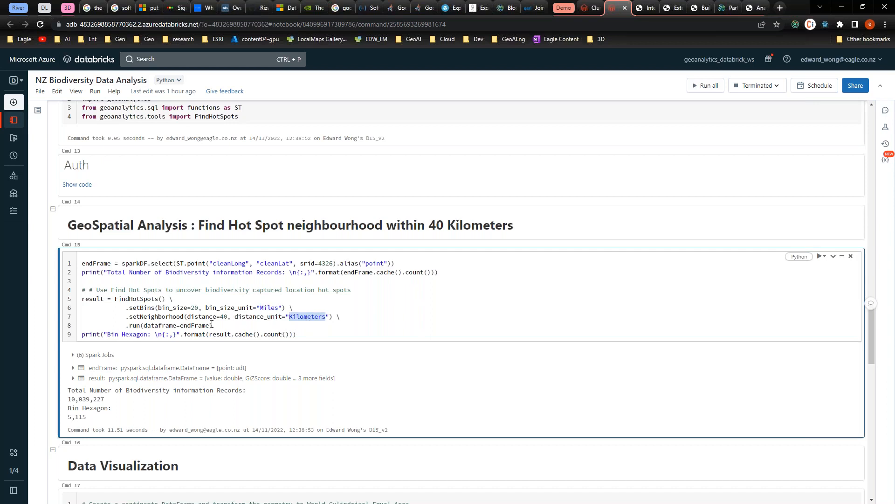
double_click(225, 317)
left_click_drag(213, 325, 81, 299)
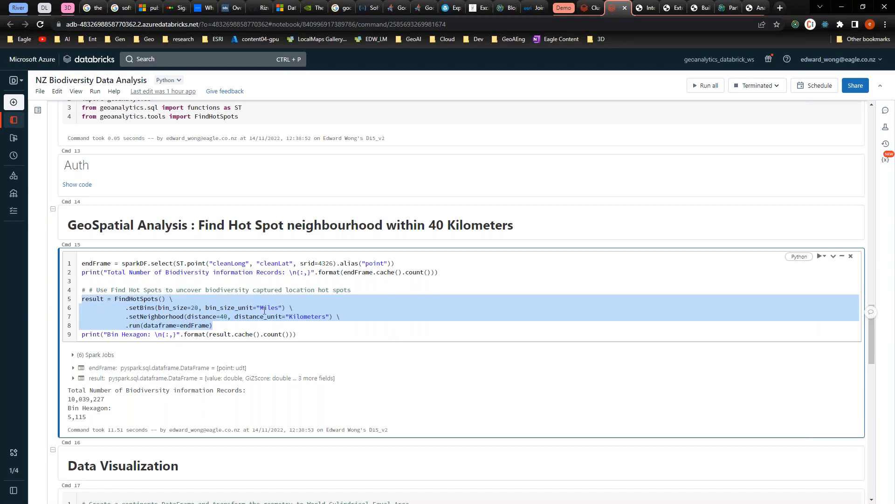
left_click_drag(307, 336, 81, 333)
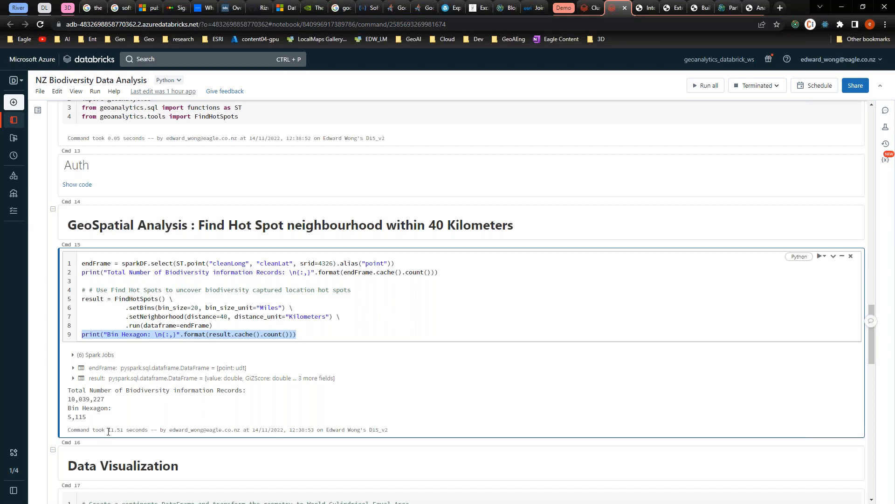
Step: Examine the Find Hot Spots cell's run time and the Bin Hexagon count in its output
left_click_drag(149, 429, 69, 429)
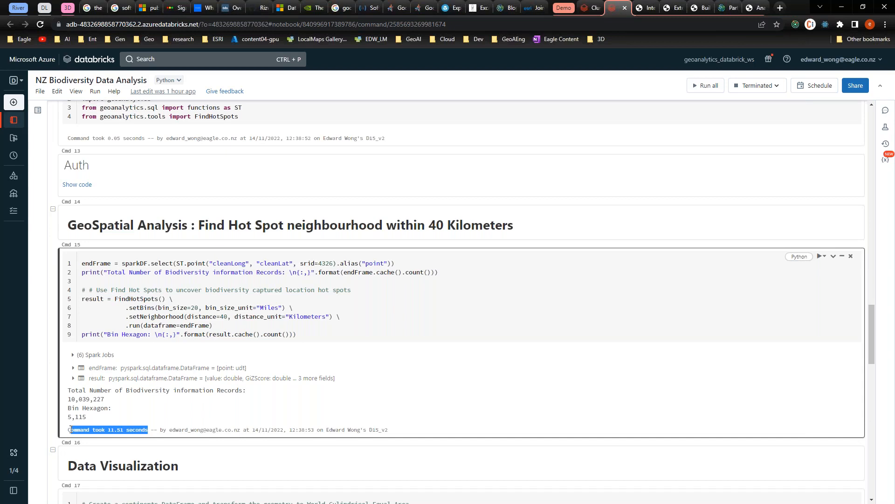
left_click_drag(119, 419, 66, 419)
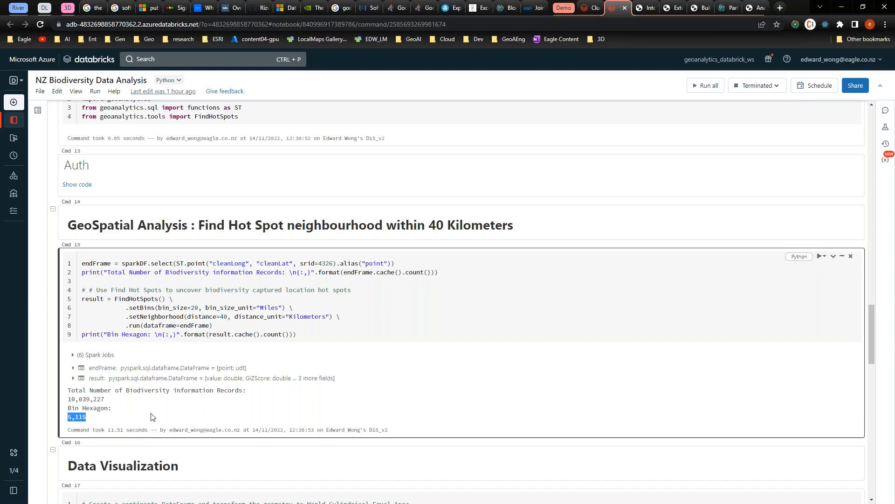
Step: Examine the World_Continents feature service path and the continents_plot call in the Data Visualization cell
scroll(152, 417, "down", 1)
scroll(152, 417, "down", 2)
scroll(214, 314, "down", 2)
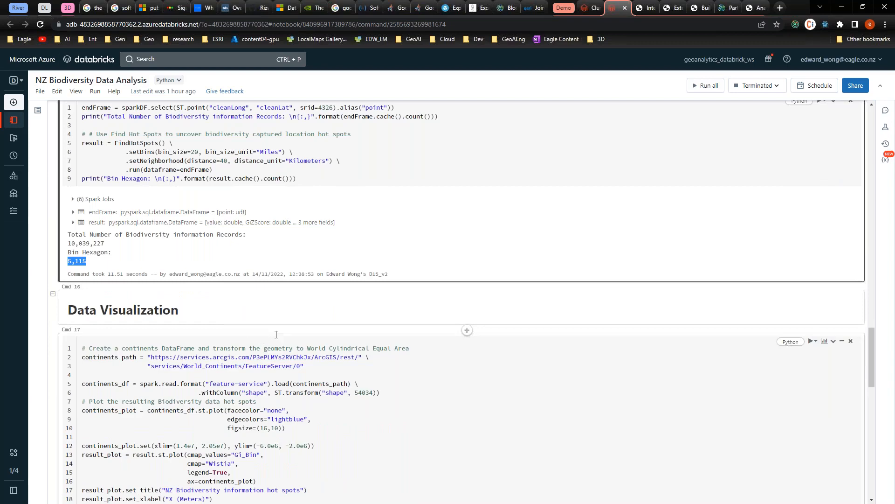
scroll(324, 352, "down", 2)
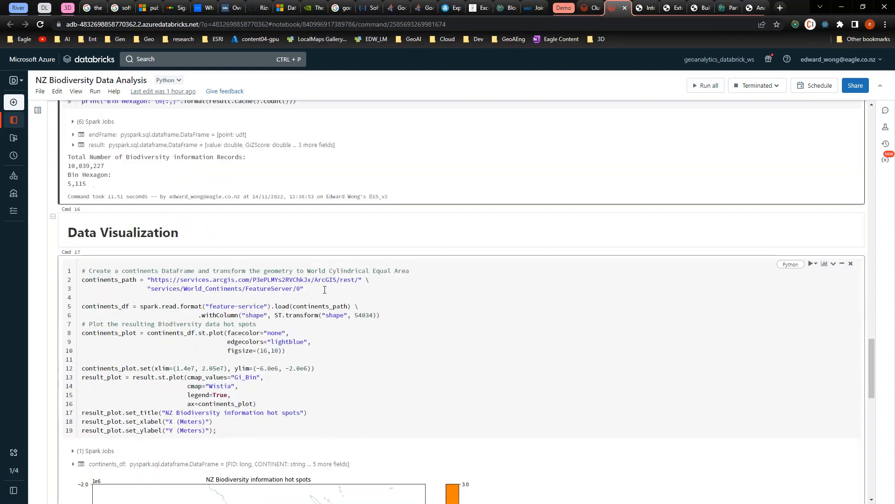
left_click_drag(325, 289, 83, 280)
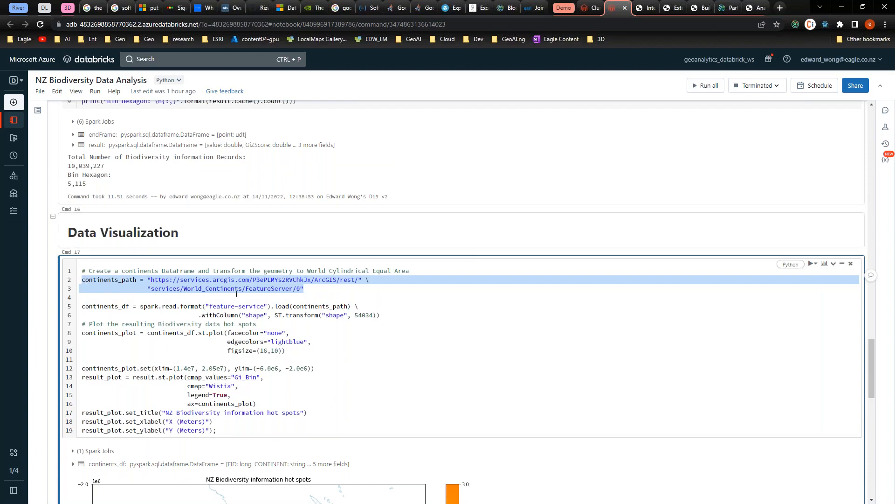
left_click(256, 306)
left_click_drag(335, 351, 79, 332)
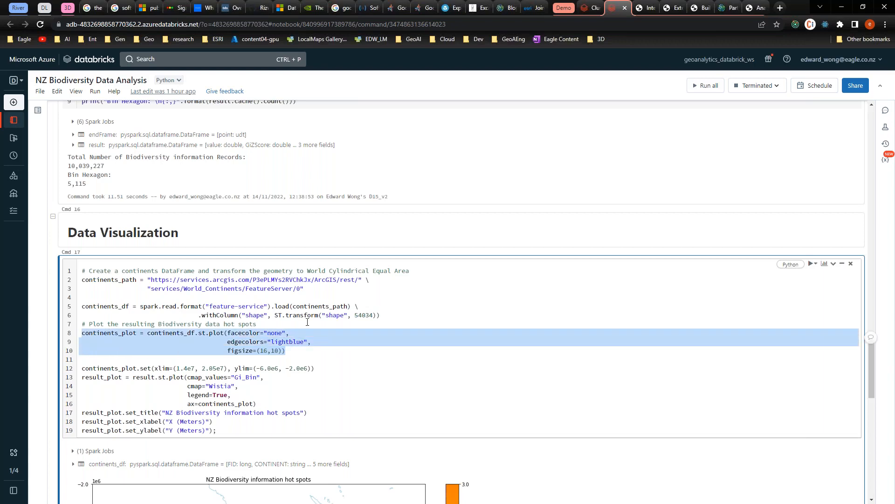
Step: Examine the continents plot's facecolor and edgecolors values and its xlim and ylim extent
scroll(307, 321, "down", 1)
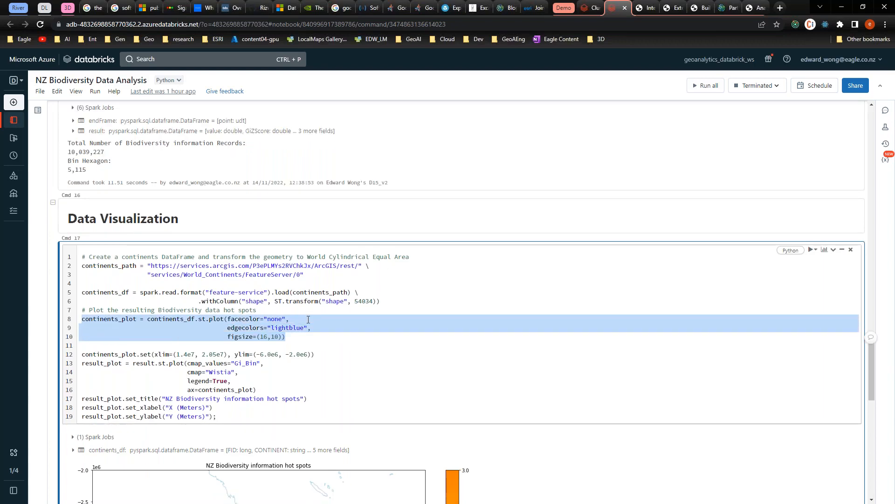
scroll(308, 319, "down", 1)
double_click(274, 255)
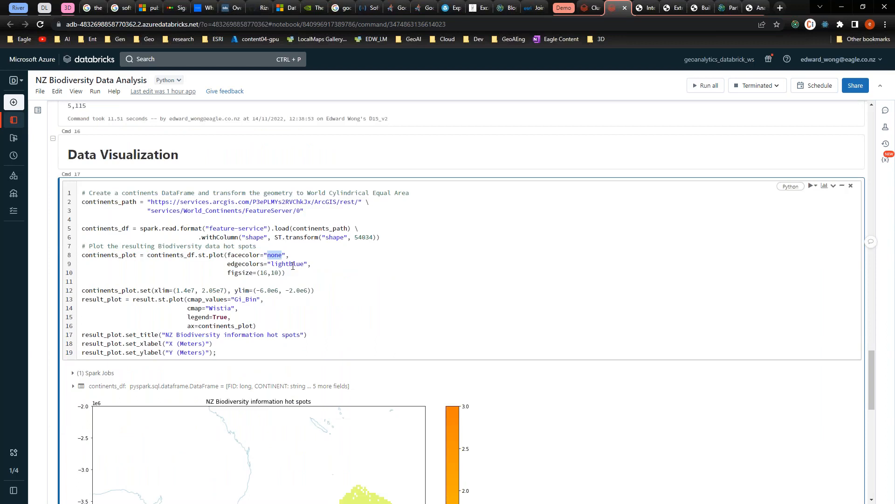
double_click(293, 265)
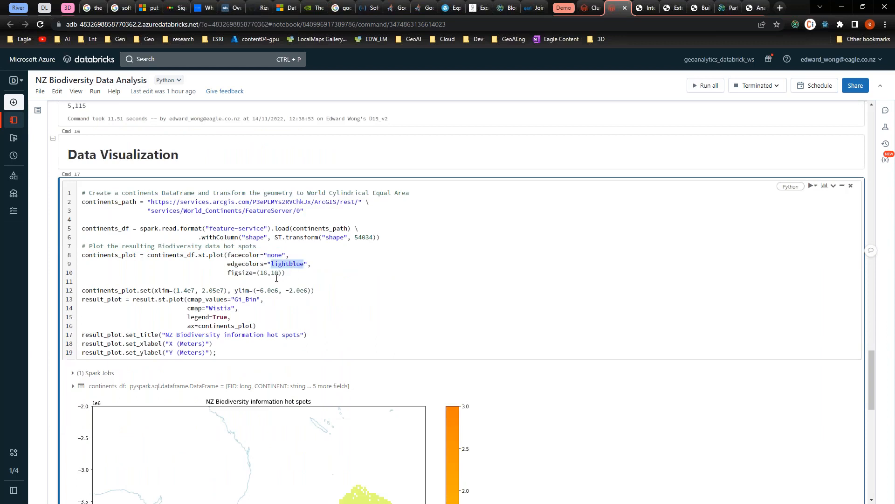
left_click_drag(321, 291, 154, 290)
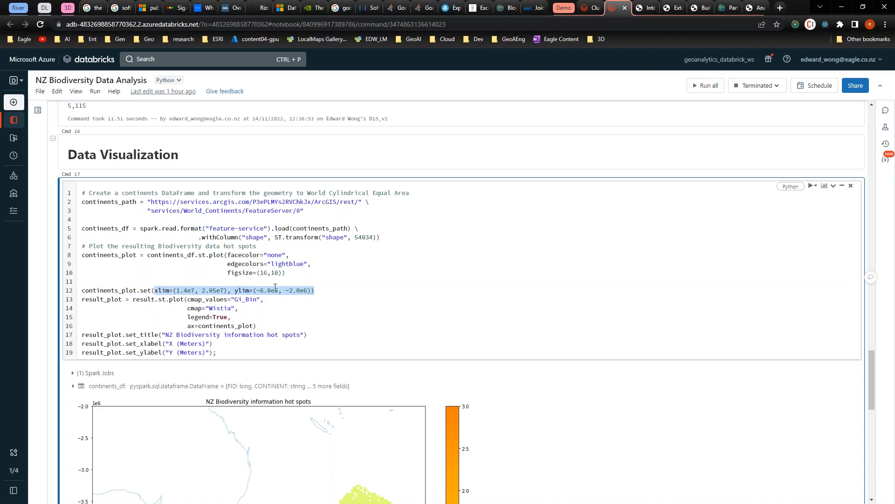
Step: Examine the result_plot call with its Gi_Bin colour mapping and the NZ Biodiversity information hot spots map below it
scroll(285, 284, "down", 1)
scroll(286, 284, "down", 3)
left_click_drag(257, 248, 78, 224)
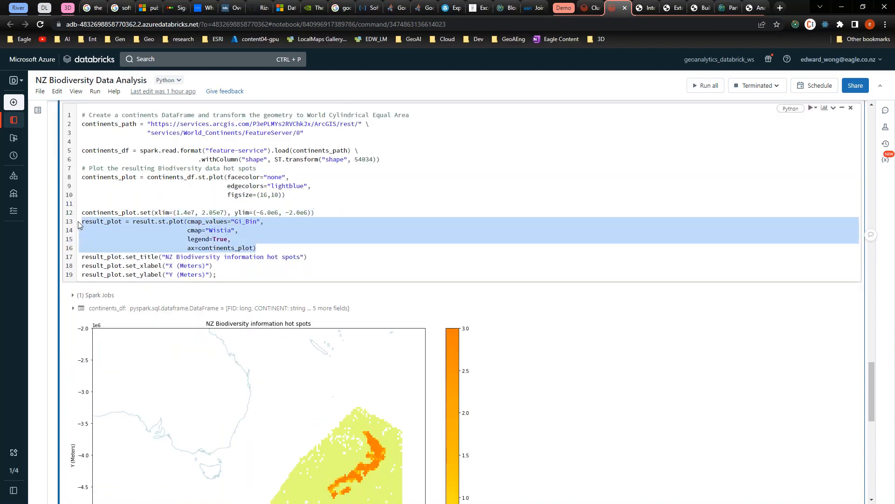
left_click_drag(273, 248, 91, 222)
scroll(274, 261, "down", 1)
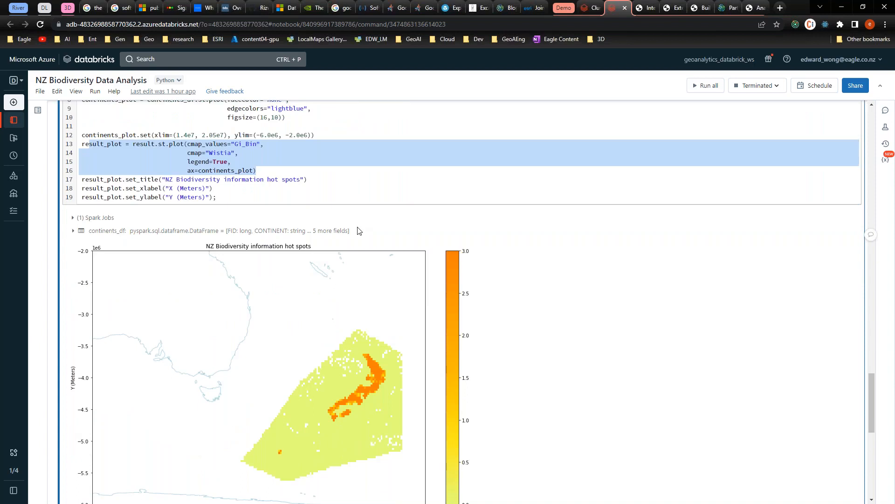
scroll(359, 231, "down", 2)
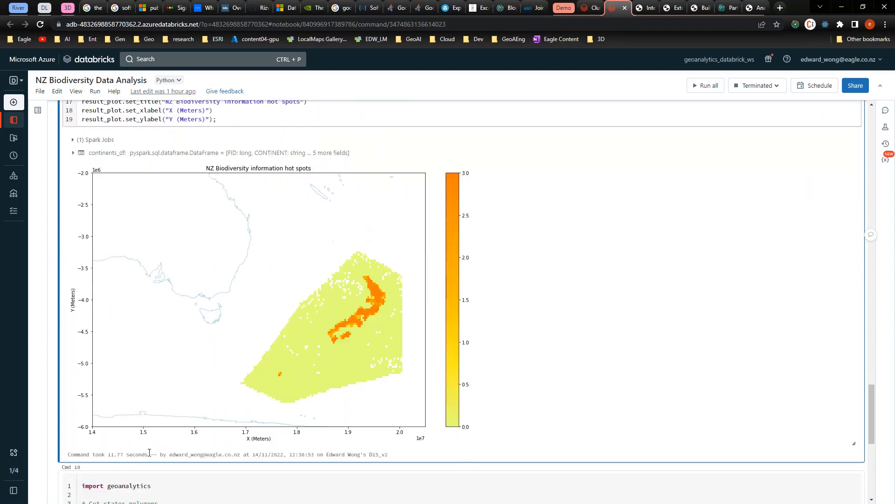
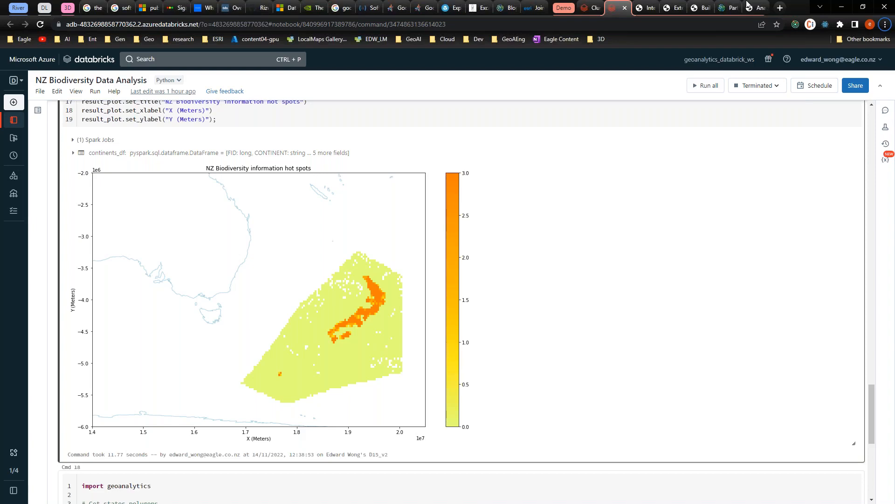
Step: In the integrated mesh modification demo, create a polygon around the central tower, flatten it with Replace, and lower the area below street level
left_click(650, 6)
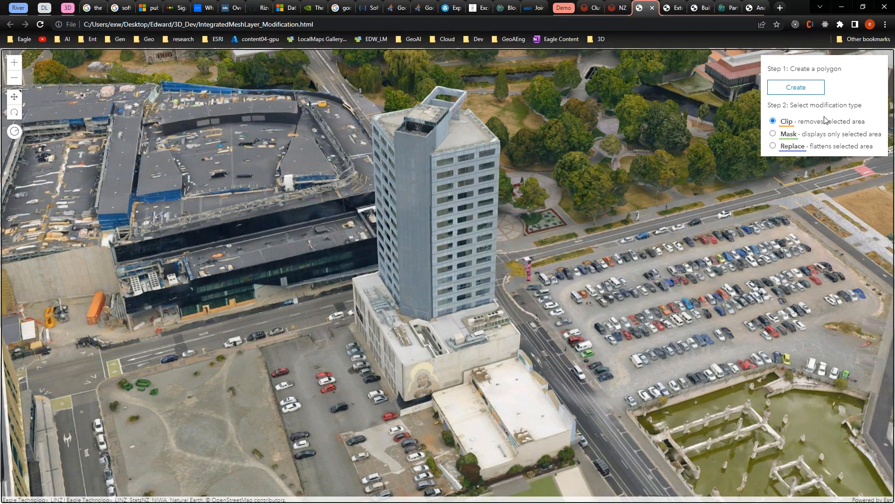
double_click(488, 270)
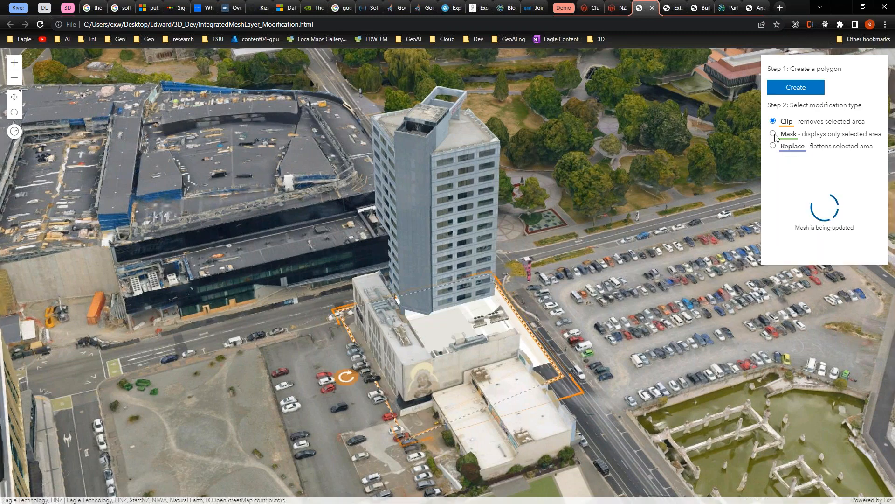
left_click(774, 146)
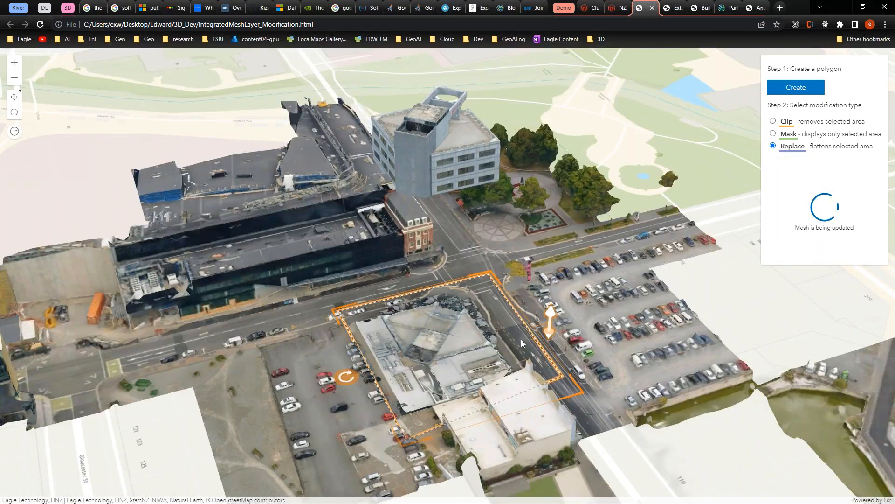
left_click_drag(522, 340, 577, 360)
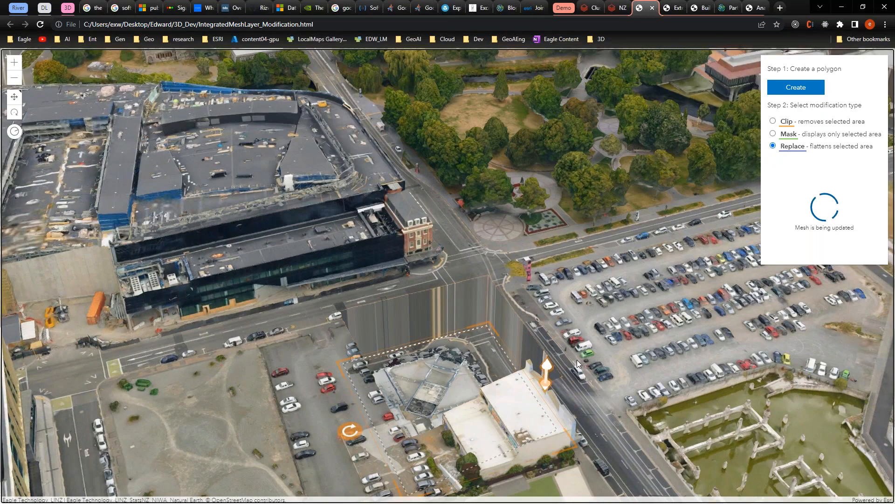
Step: Switch to the external renderer demo and look over the rows of wind turbines in the desert scene
left_click(668, 10)
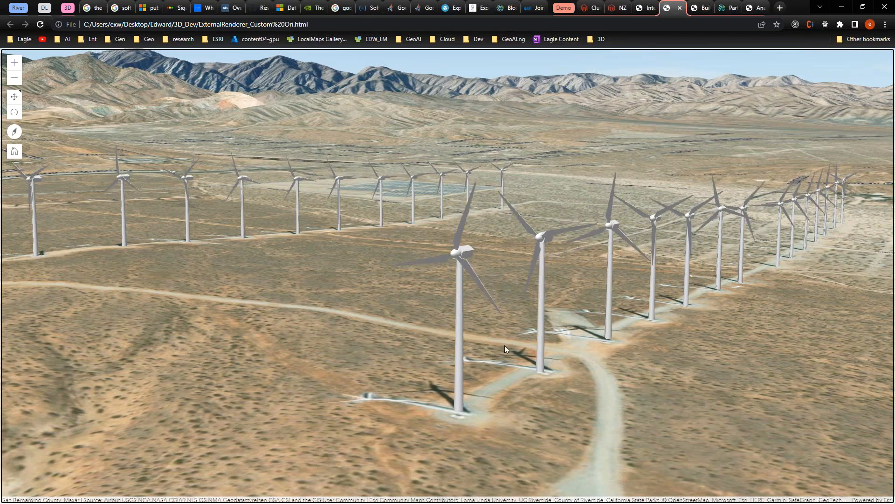
left_click_drag(504, 345, 489, 348)
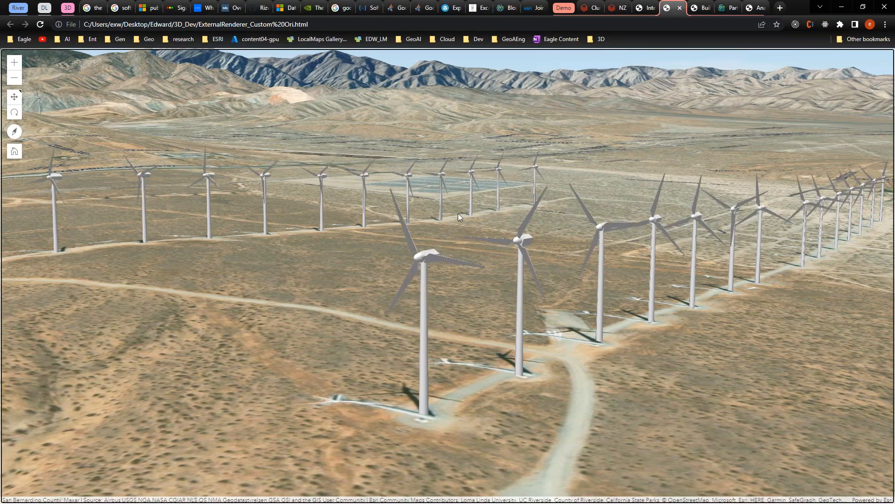
Step: Switch to the Te Pae building demo and inspect the convention centre's exterior and cutaway interior up close
key("ctrl+Tab")
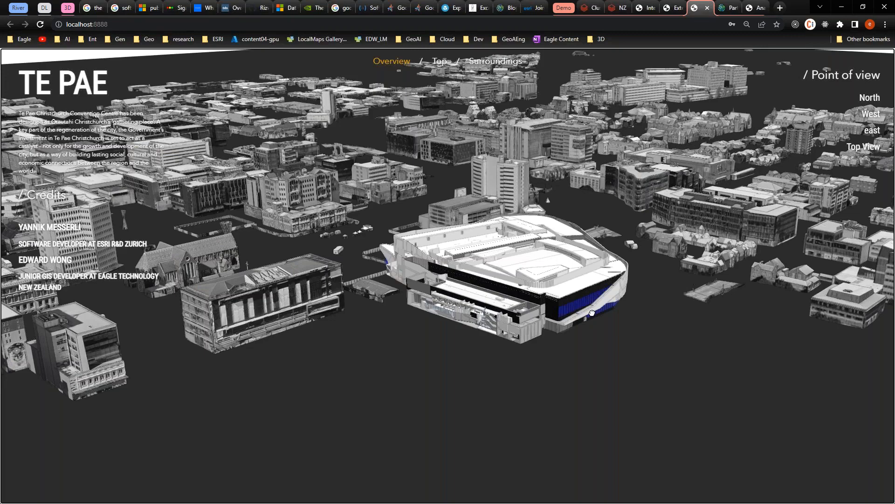
scroll(592, 313, "up", 2)
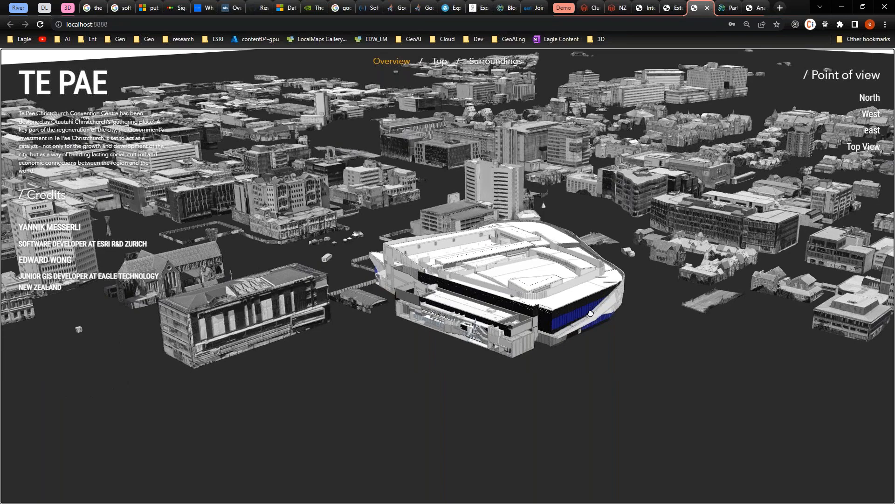
scroll(591, 313, "up", 2)
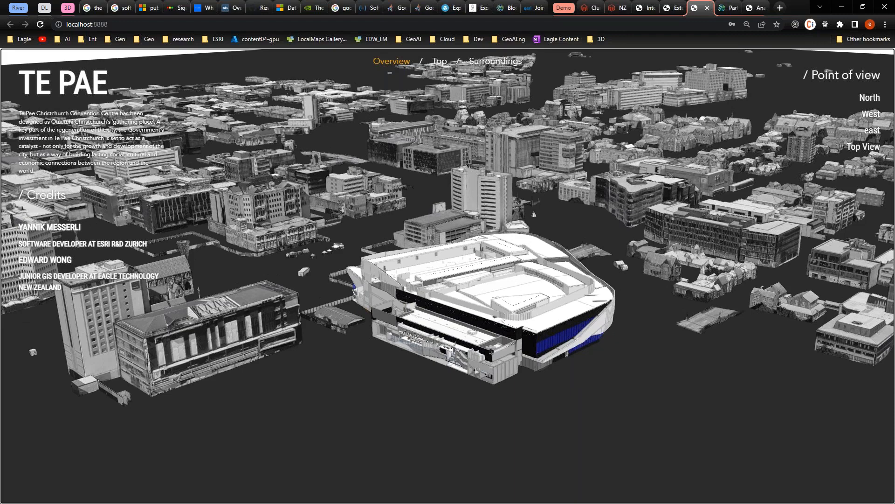
scroll(438, 320, "up", 1)
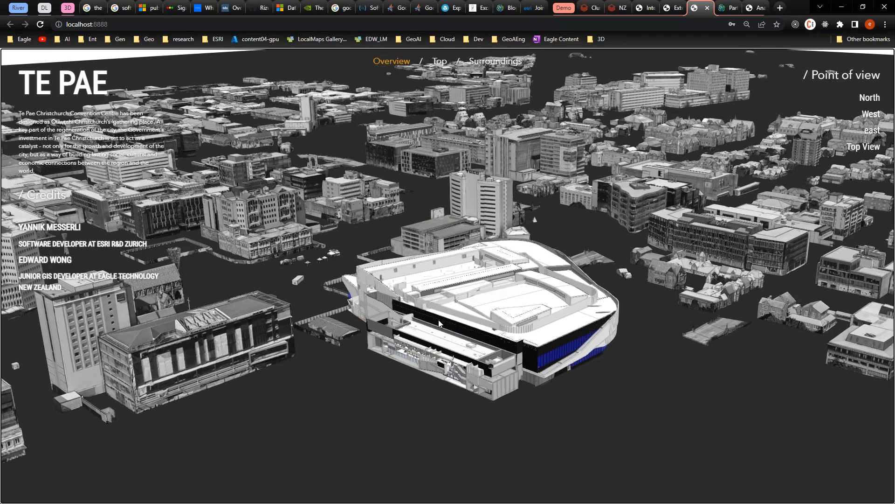
scroll(439, 320, "up", 3)
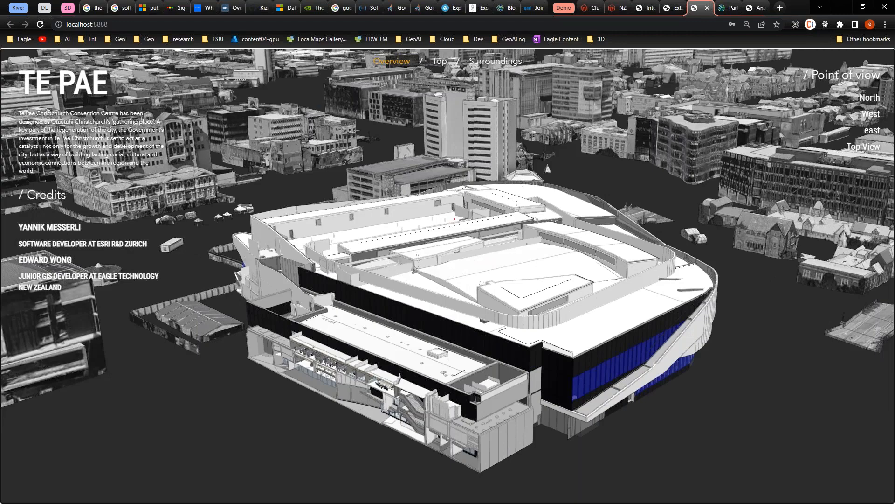
scroll(451, 347, "up", 3)
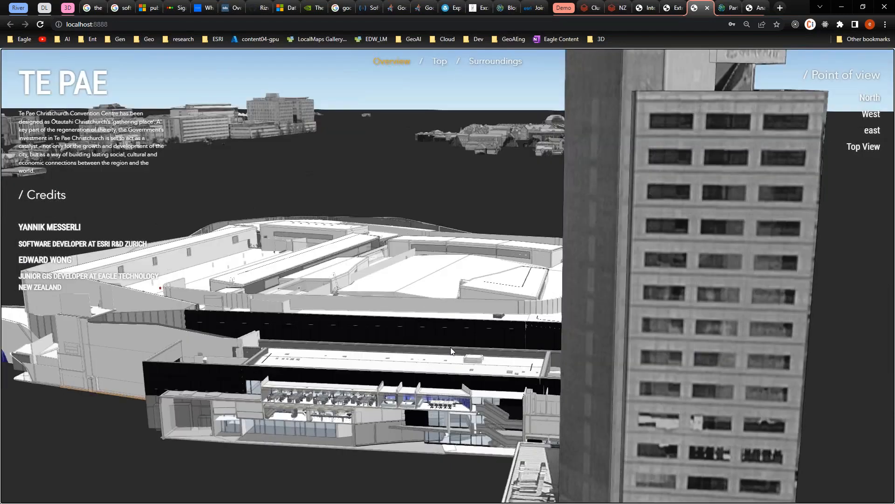
Step: View the Te Pae model from the Top section and explore the building in the Surroundings section
left_click(440, 61)
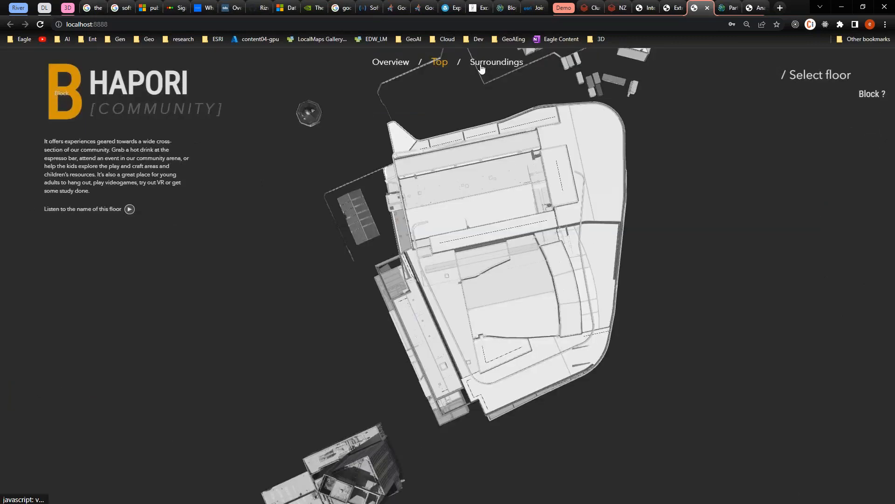
left_click(482, 66)
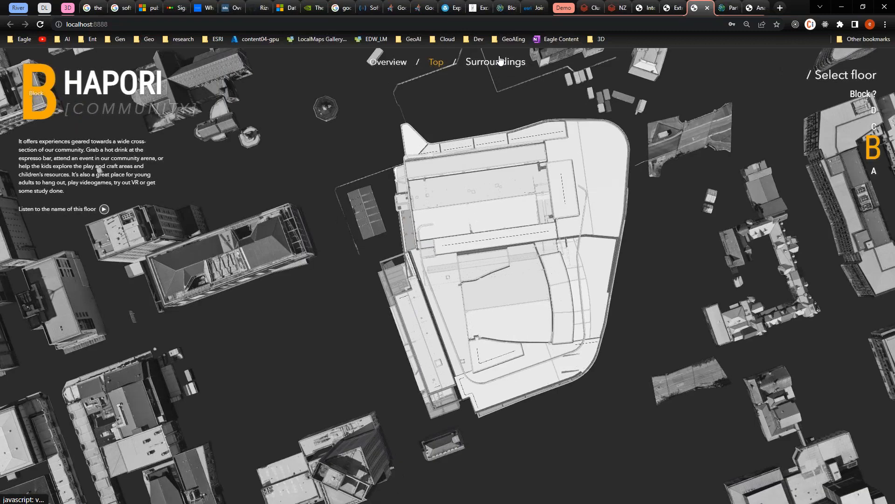
left_click(500, 61)
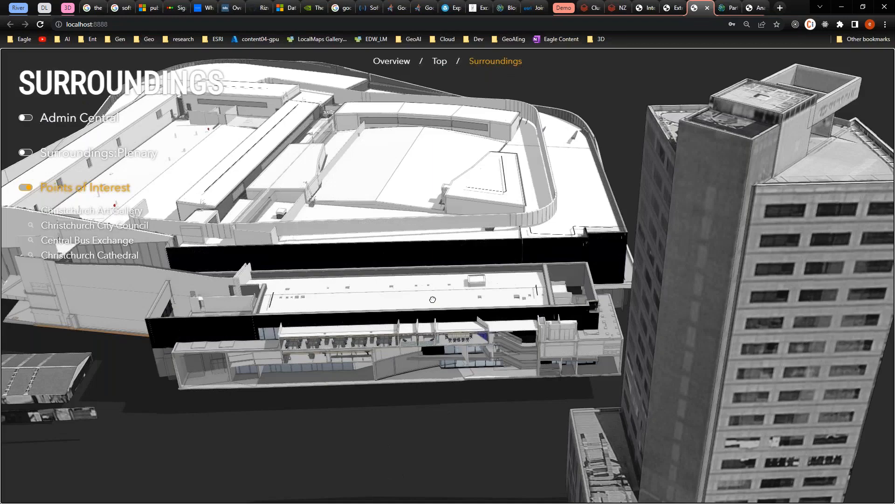
left_click_drag(433, 300, 470, 299)
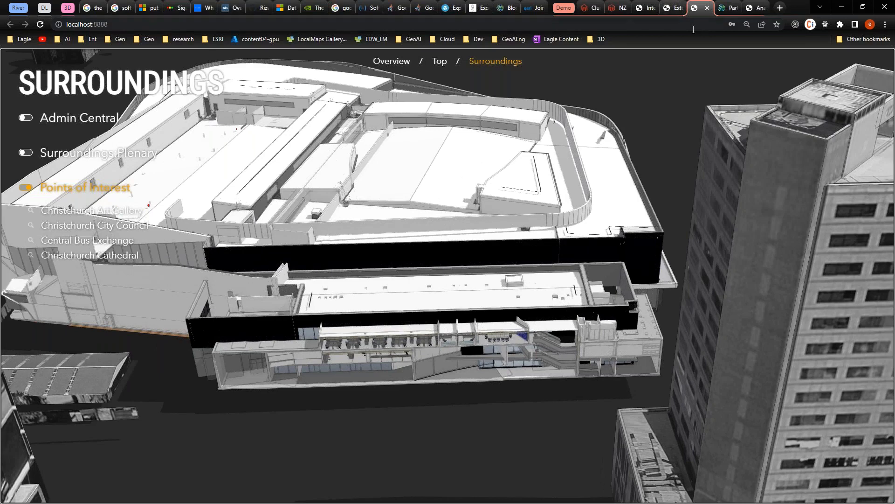
Step: Switch to the Participatory Planning demo, start planning, and place four yellow vans along the north-south street beside the large empty block
left_click(727, 8)
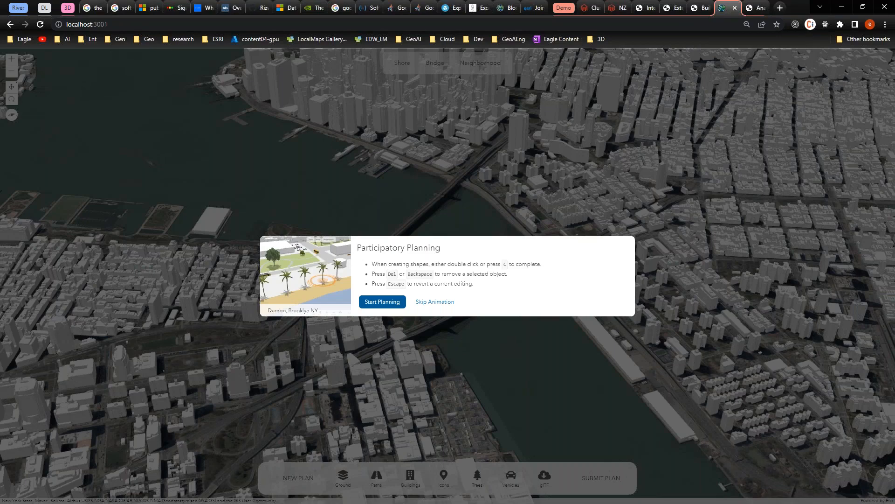
left_click(382, 301)
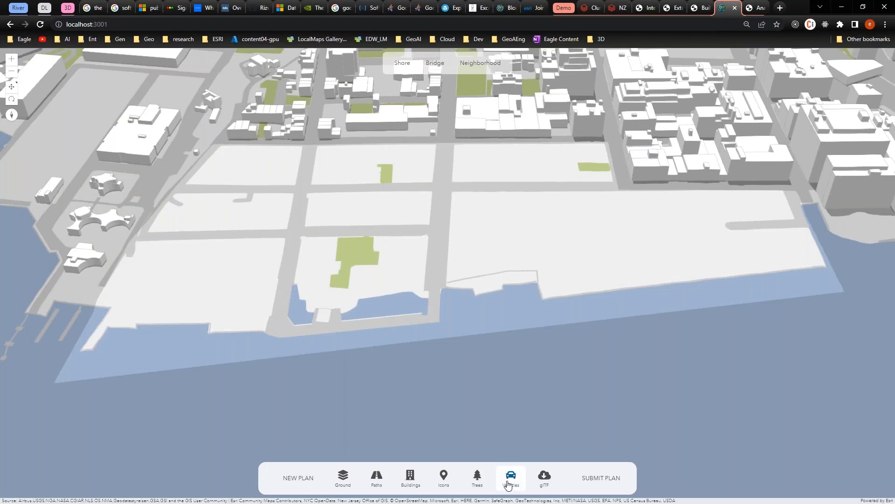
left_click(508, 485)
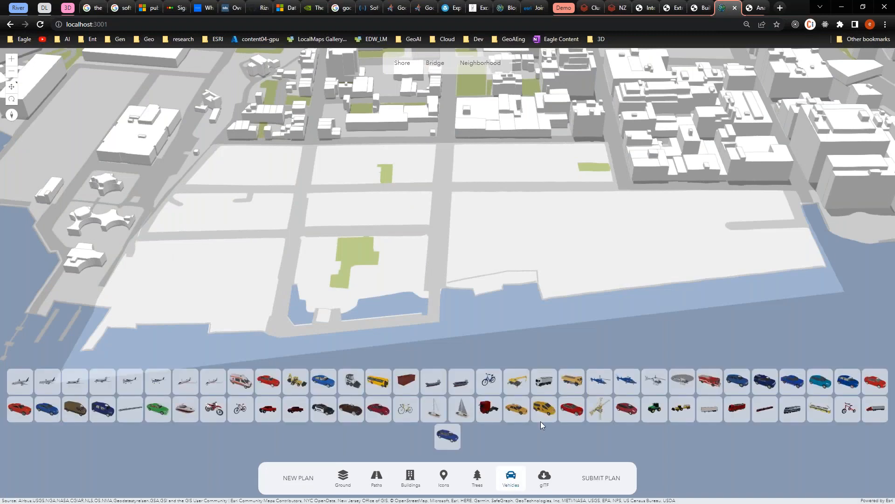
left_click(543, 410)
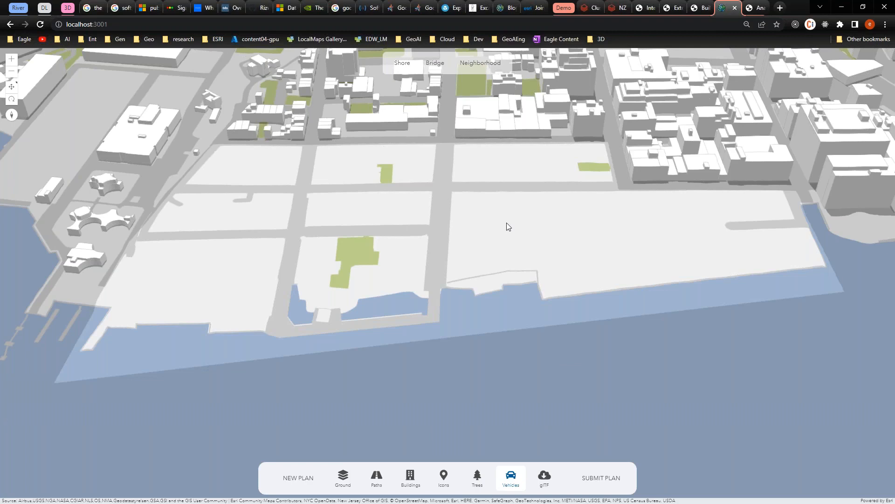
scroll(507, 223, "up", 2)
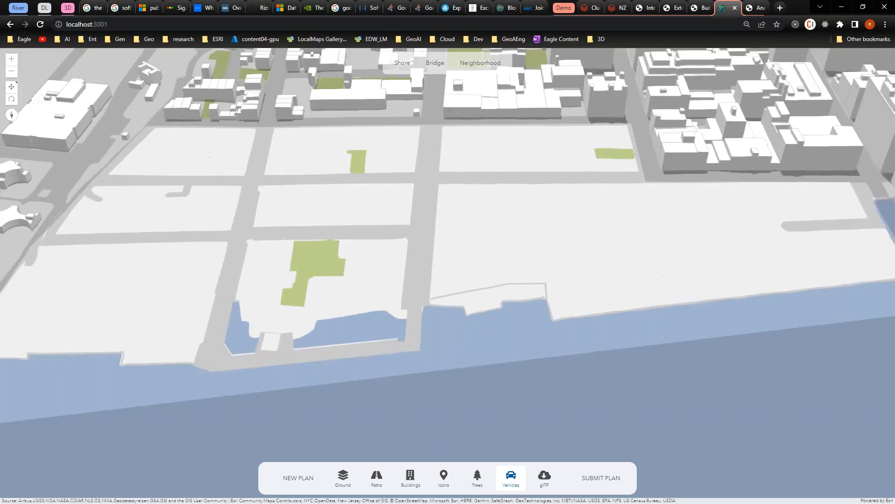
scroll(362, 213, "up", 3)
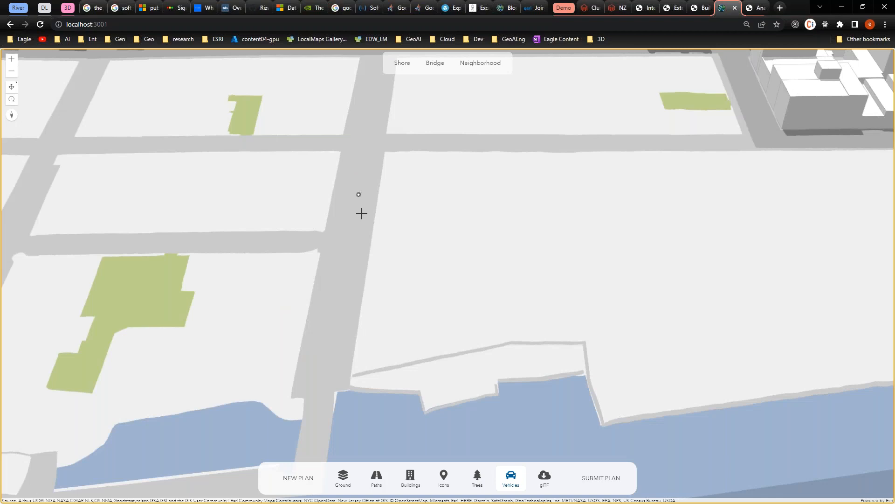
Step: Plant four leafy trees near the inland edge of the large empty block
left_click(477, 476)
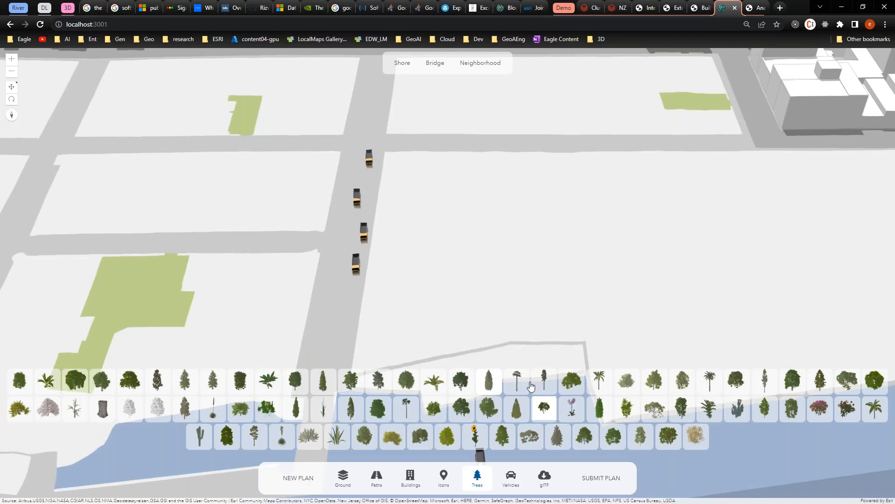
left_click(531, 385)
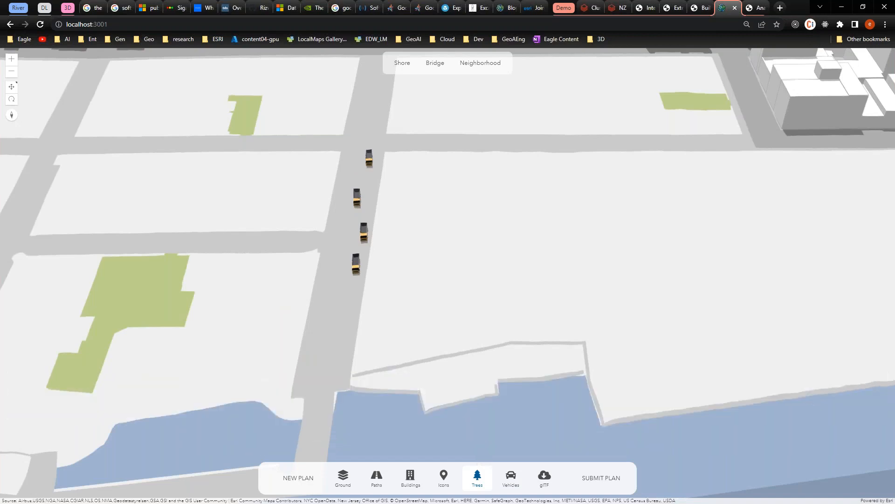
left_click(596, 176)
left_click(592, 193)
left_click(537, 172)
left_click(495, 170)
left_click(508, 456)
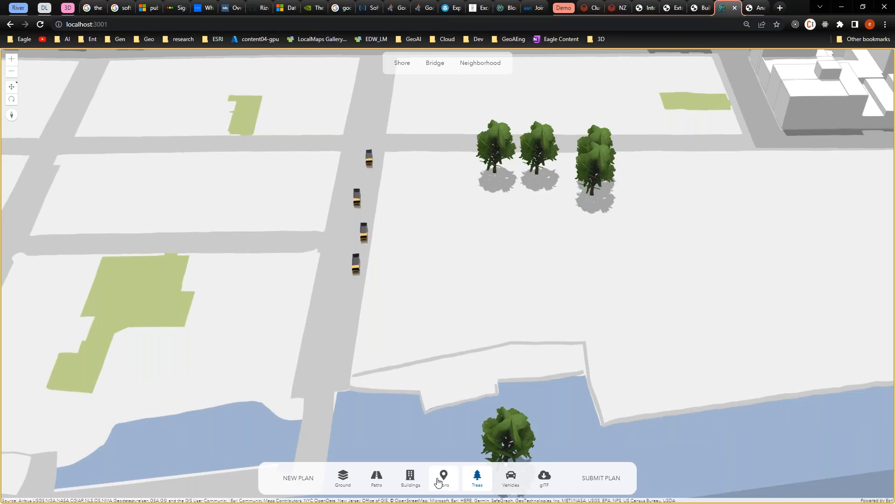
Step: Create a four-sided 3-Story Building on the large block between the street with the vans and the trees
left_click(410, 477)
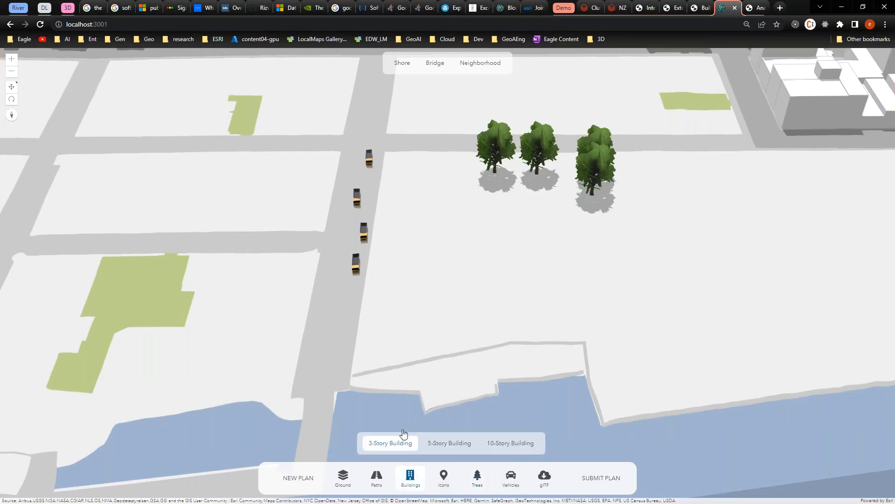
left_click(404, 434)
left_click(391, 167)
left_click(373, 240)
left_click(469, 243)
double_click(454, 174)
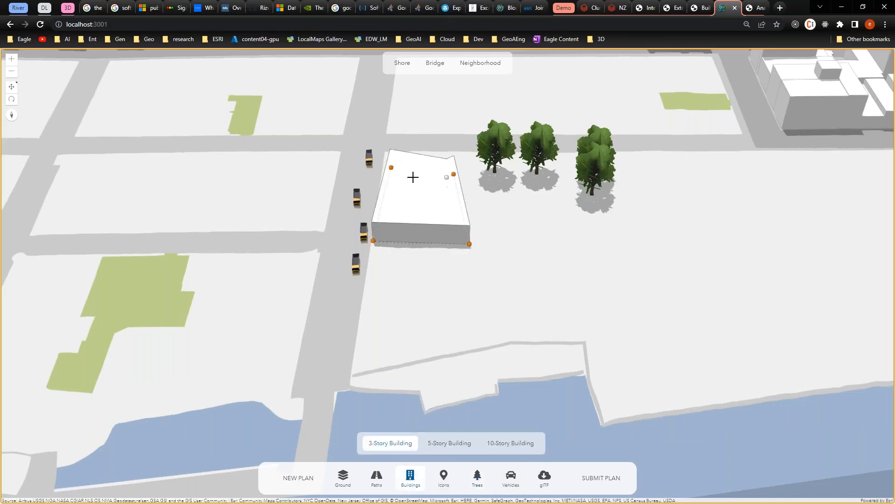
Step: Create a beach area along the stepped shoreline at the street-side corner of the large block
left_click(343, 475)
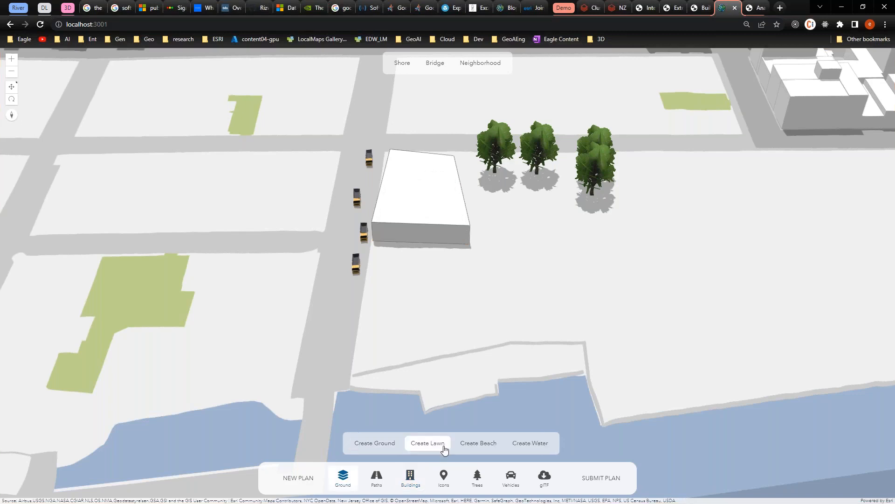
left_click(504, 438)
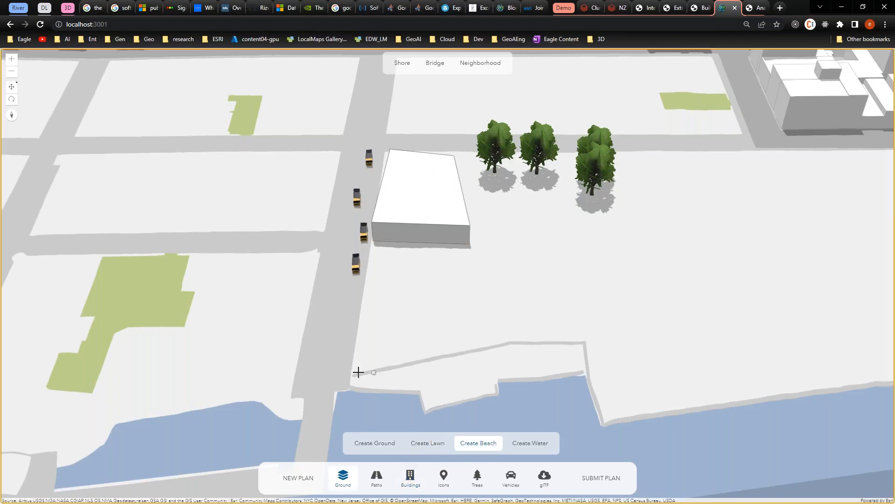
left_click(422, 393)
left_click(427, 408)
left_click(496, 392)
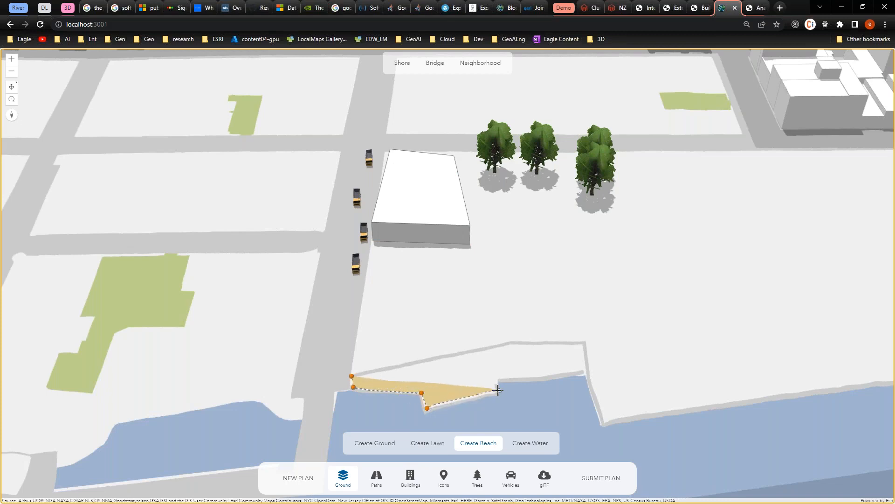
double_click(492, 353)
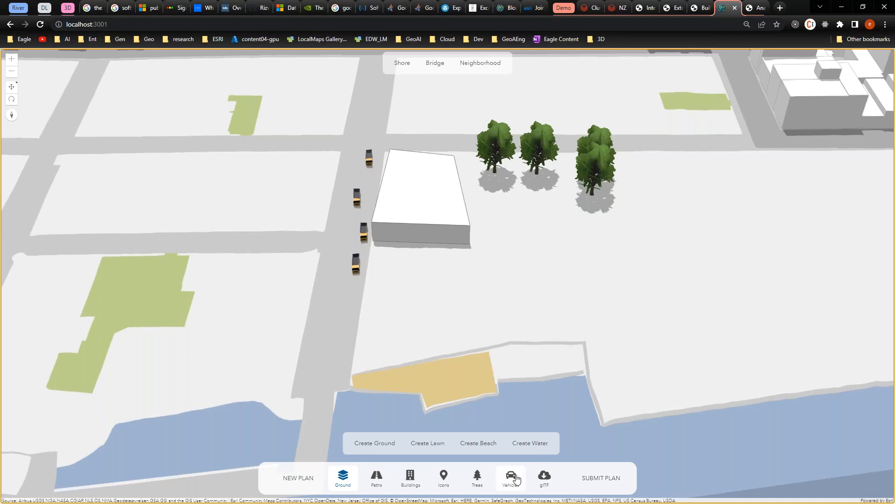
Step: Open the Sketchfab glTF model library and search for "car"
left_click(544, 477)
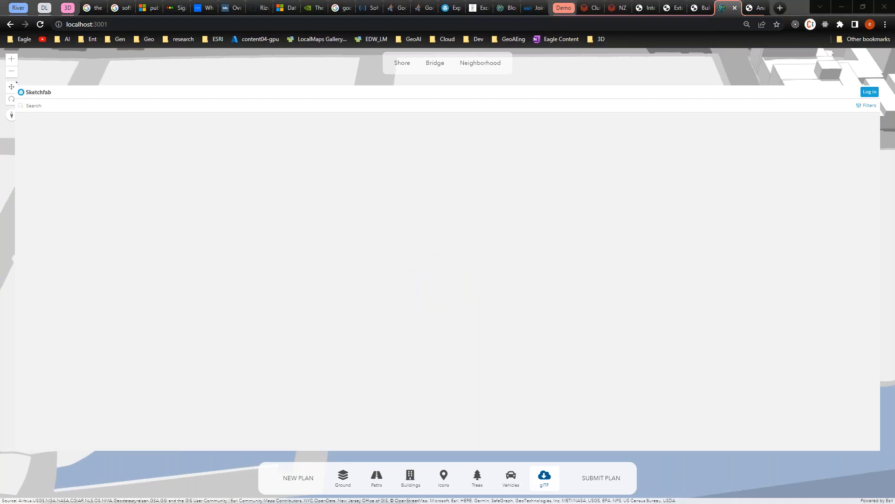
left_click(105, 109)
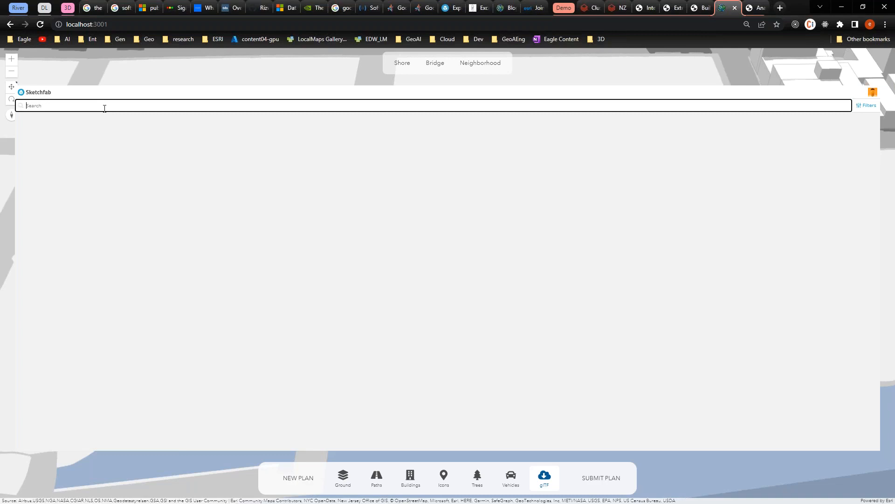
type("car")
key("Return")
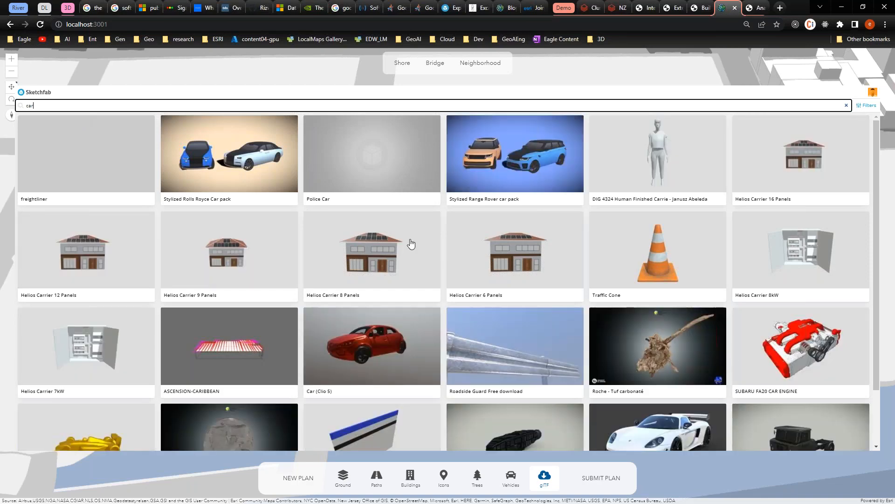
Step: Import the freightliner model, move it onto the open ground in front of the trees, and rotate it
left_click(113, 167)
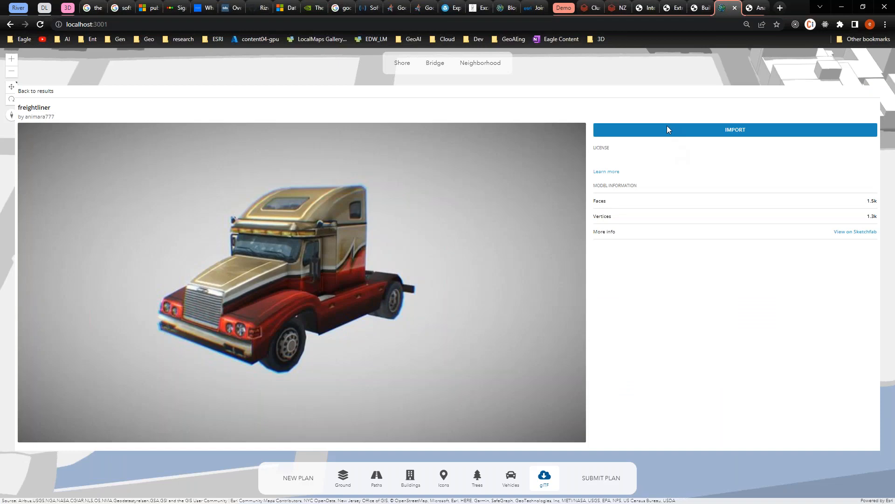
left_click(667, 128)
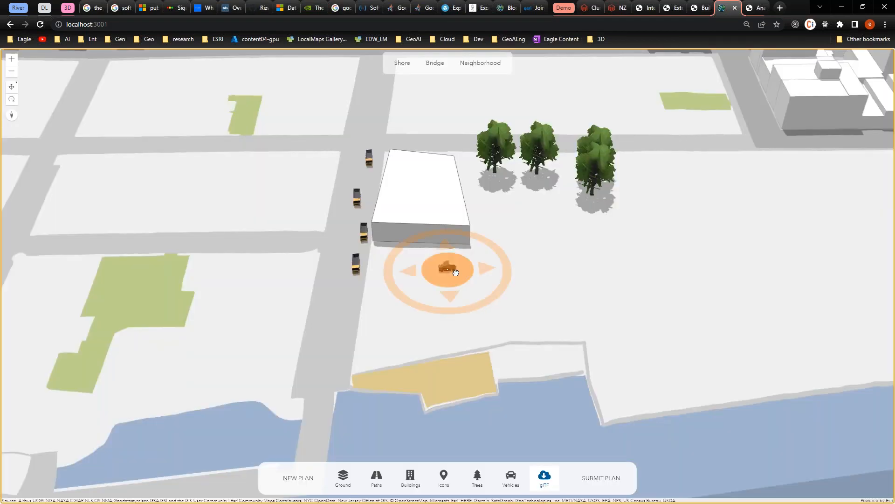
left_click_drag(453, 271, 626, 268)
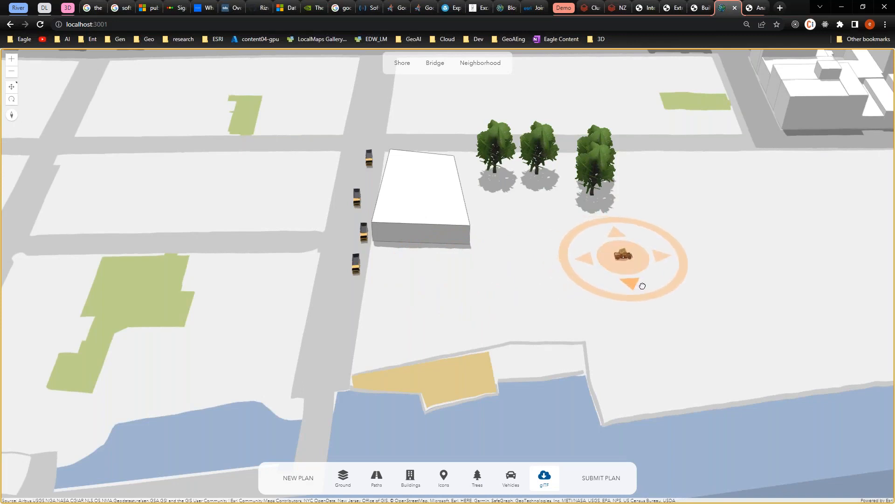
left_click_drag(672, 292, 744, 224)
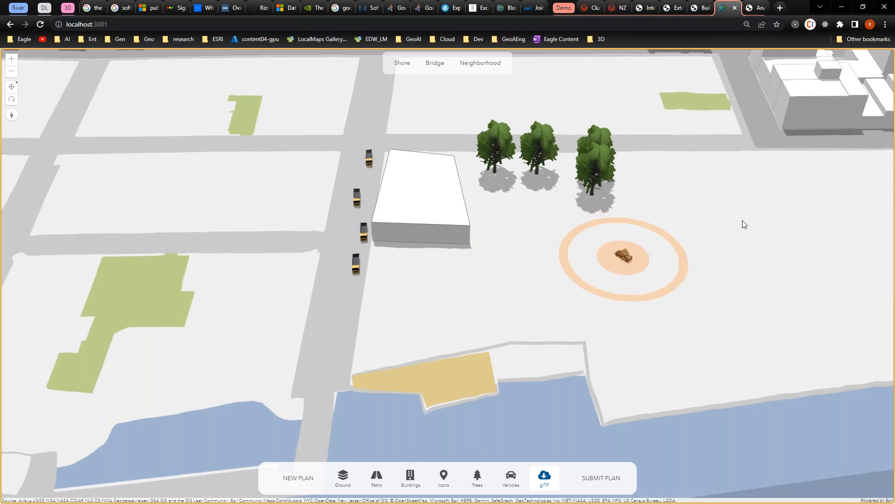
Step: Return to the external renderer demo and view the wind turbine rows once more
left_click(675, 9)
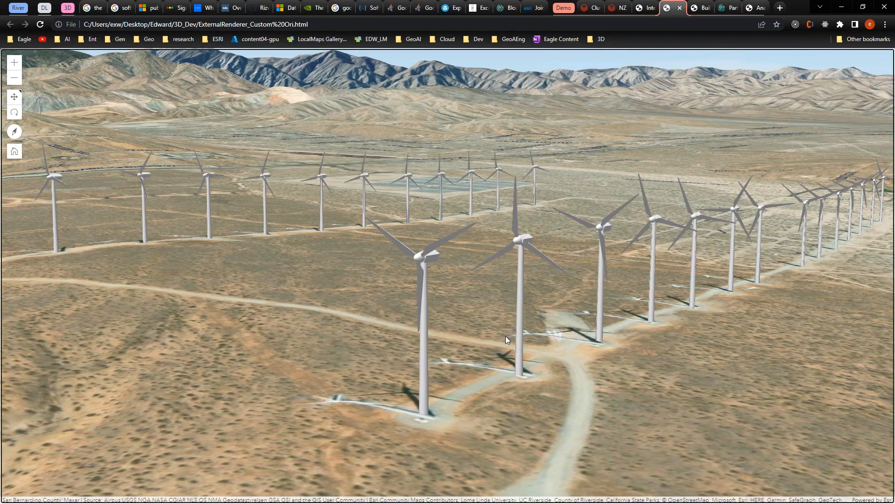
left_click_drag(506, 336, 451, 337)
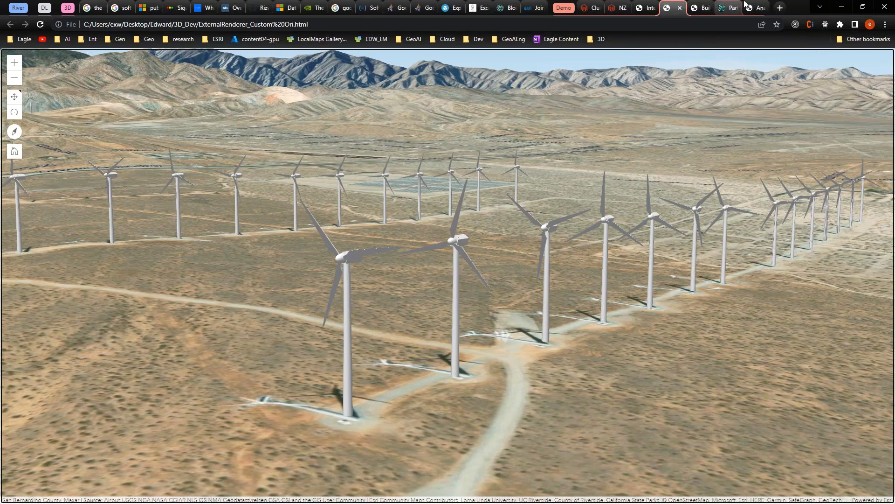
Step: Switch to the Scene Analysis demo and examine the sliced Te Pae model with its slice plane outline
left_click(745, 7)
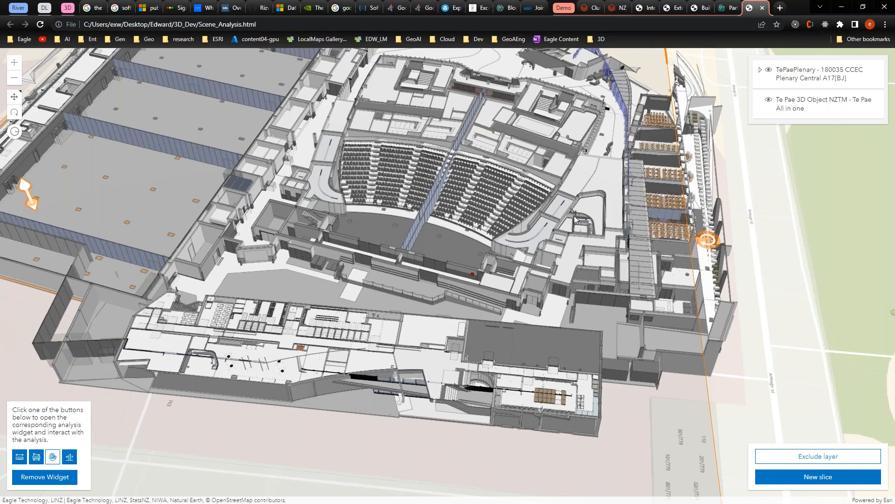
left_click_drag(575, 216, 613, 213)
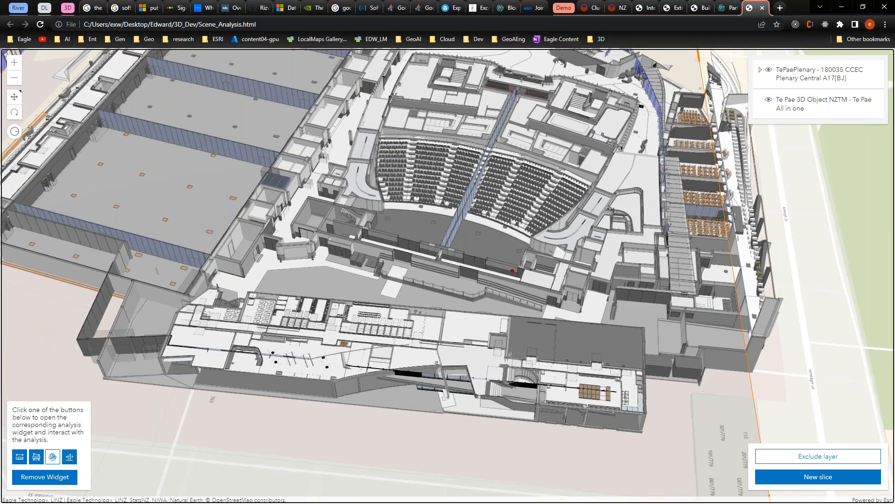
scroll(448, 275, "down", 5)
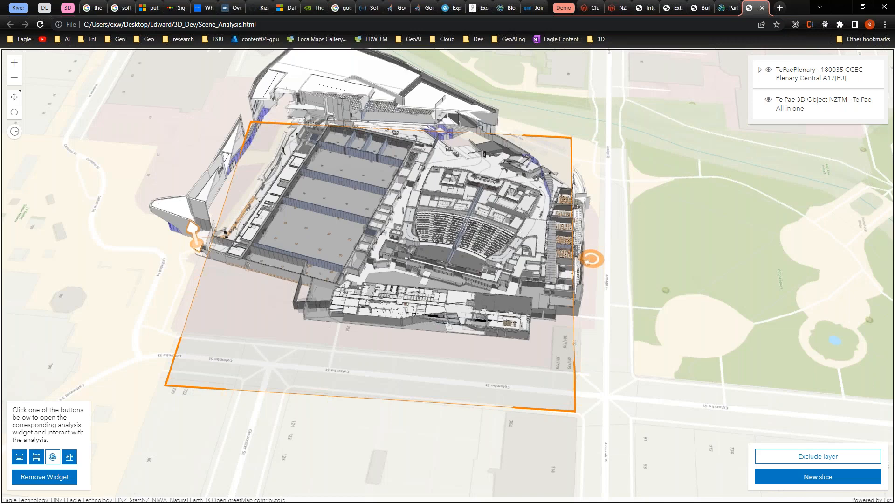
Step: Create a line of sight analysis from the doorway beside the exhibition hall to a target near the auditorium stairs
left_click(70, 457)
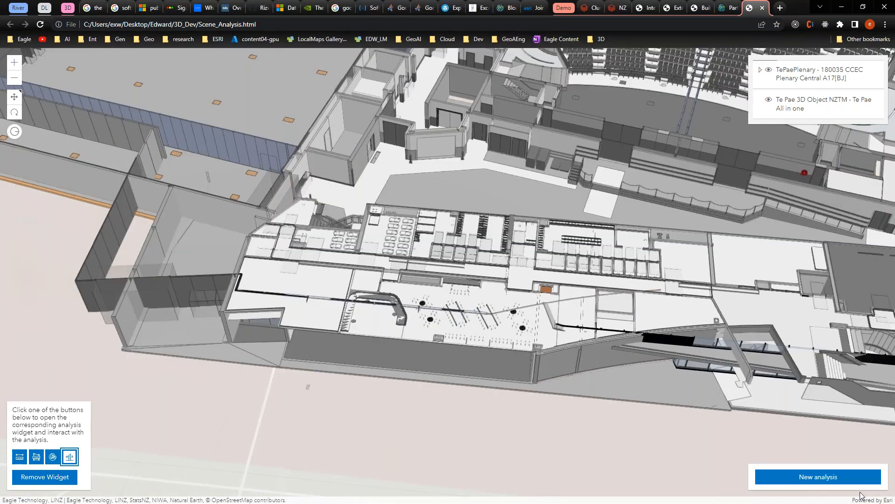
left_click(844, 480)
left_click(309, 182)
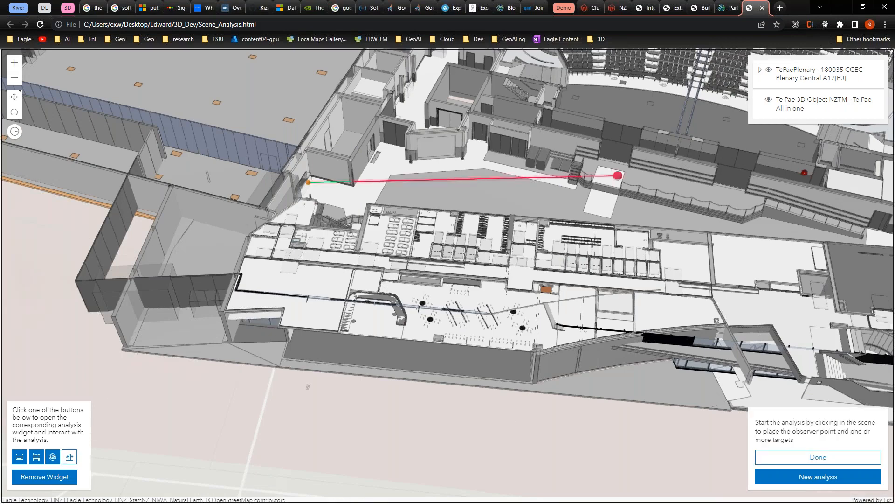
left_click(617, 175)
Step: Measure the direct distance along the concourse in front of the auditorium and view it within the whole building
left_click(20, 456)
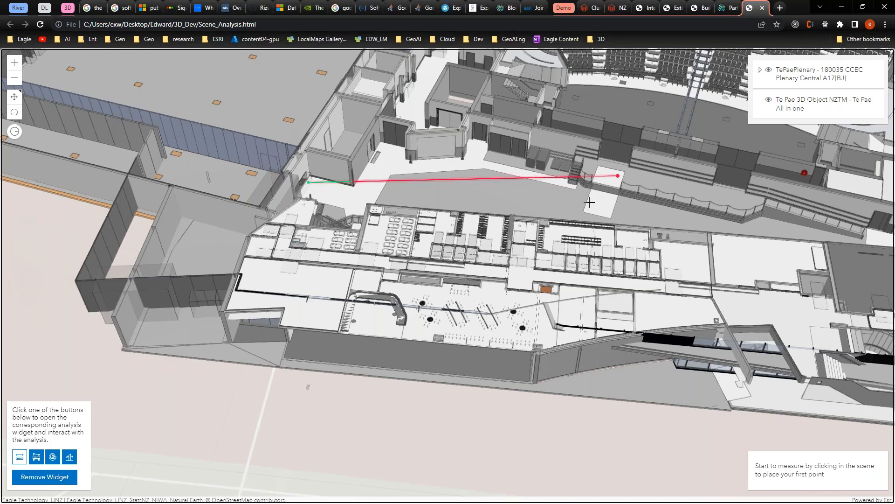
left_click(589, 199)
left_click(738, 223)
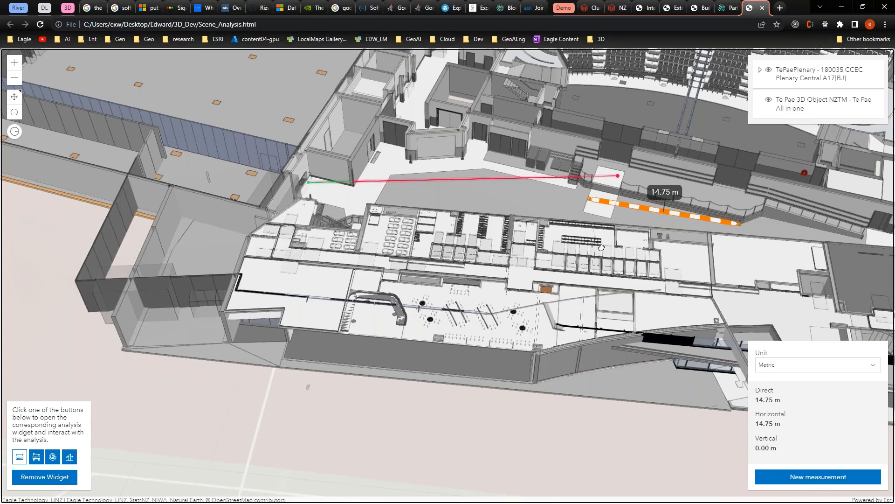
left_click_drag(601, 247, 597, 250)
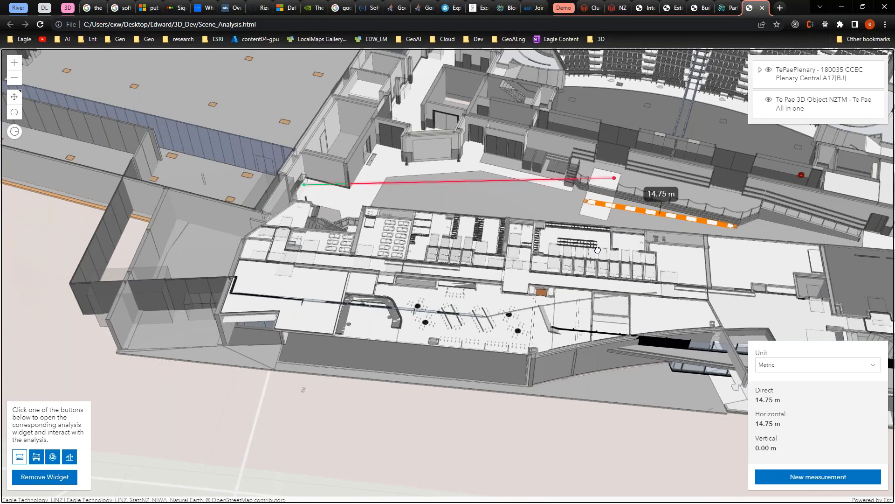
scroll(597, 249, "down", 4)
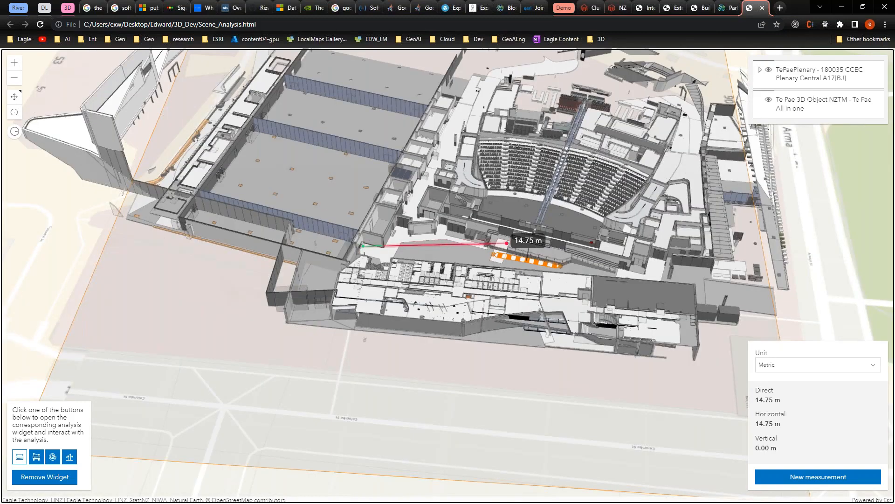